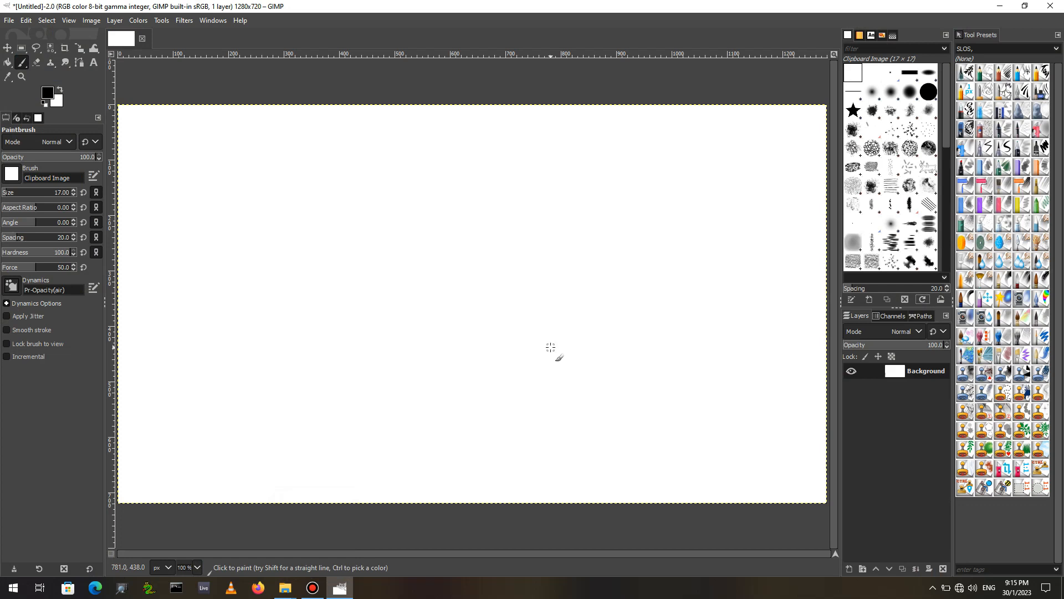
# - Open the Preferences at the brush folder settings and examine the full paths of the listed brush folders
pyautogui.click(25, 21)
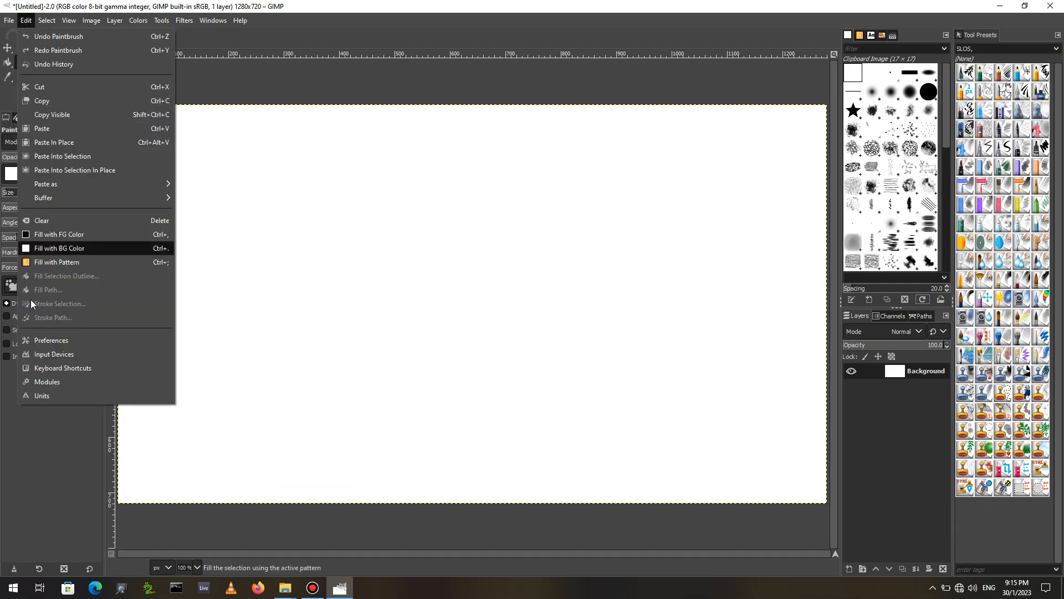
pyautogui.click(46, 340)
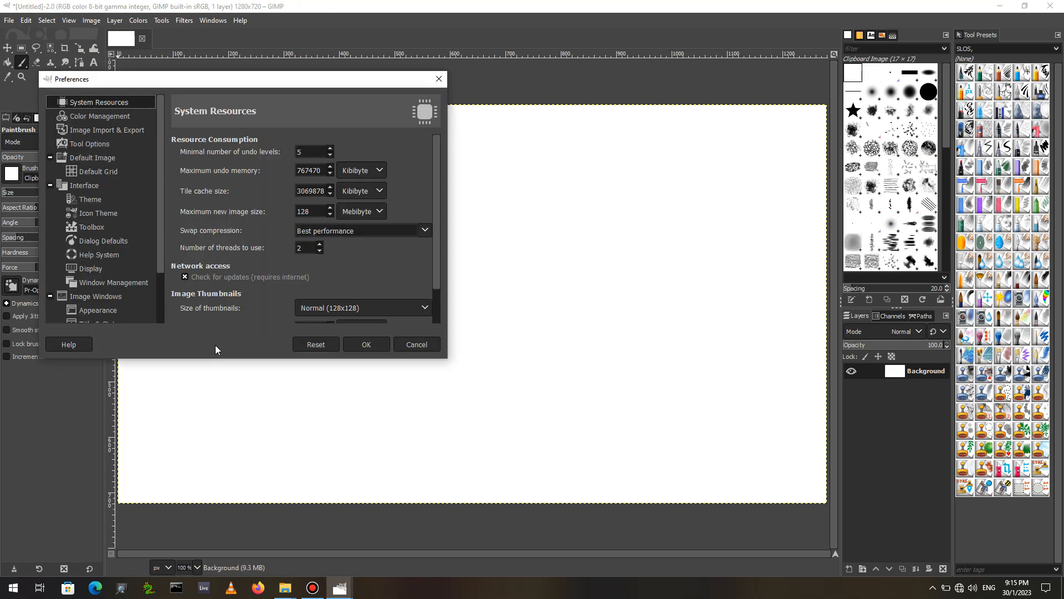
pyautogui.scroll(-3, 157, 166)
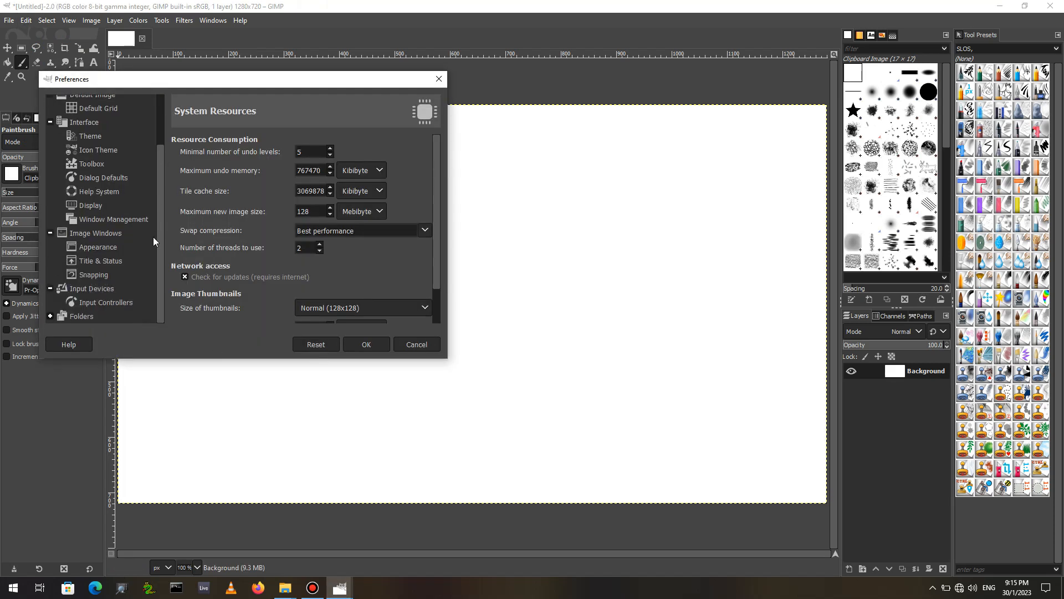
pyautogui.click(50, 317)
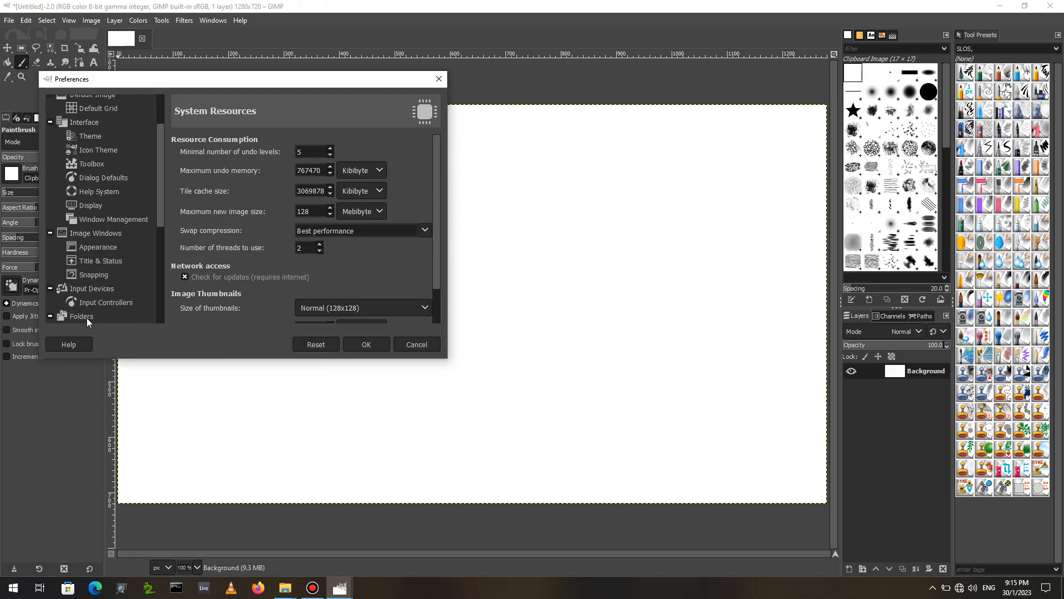
pyautogui.moveTo(161, 211); pyautogui.dragTo(148, 284)
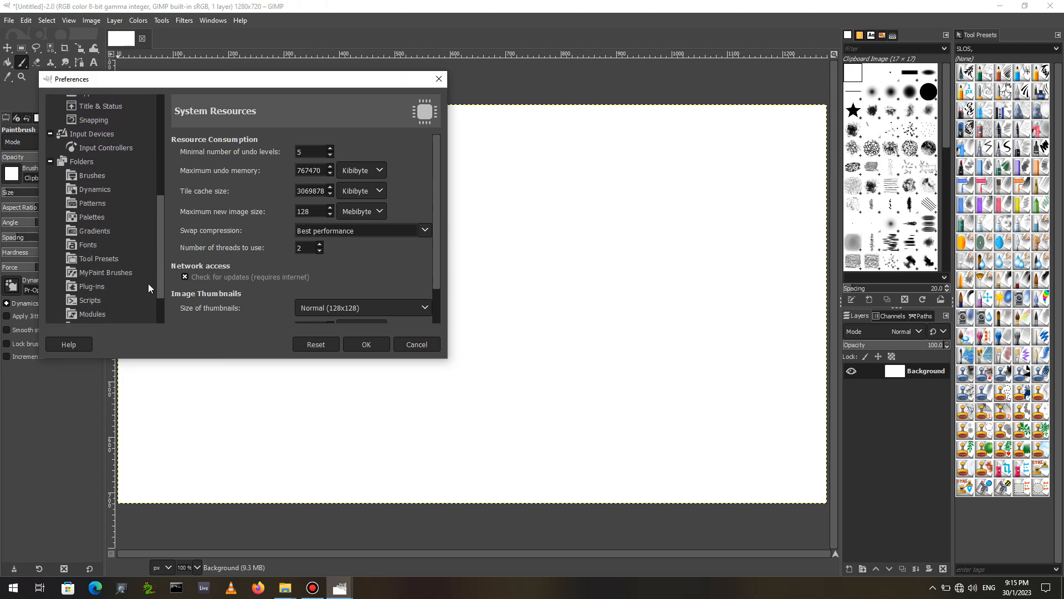
pyautogui.click(77, 176)
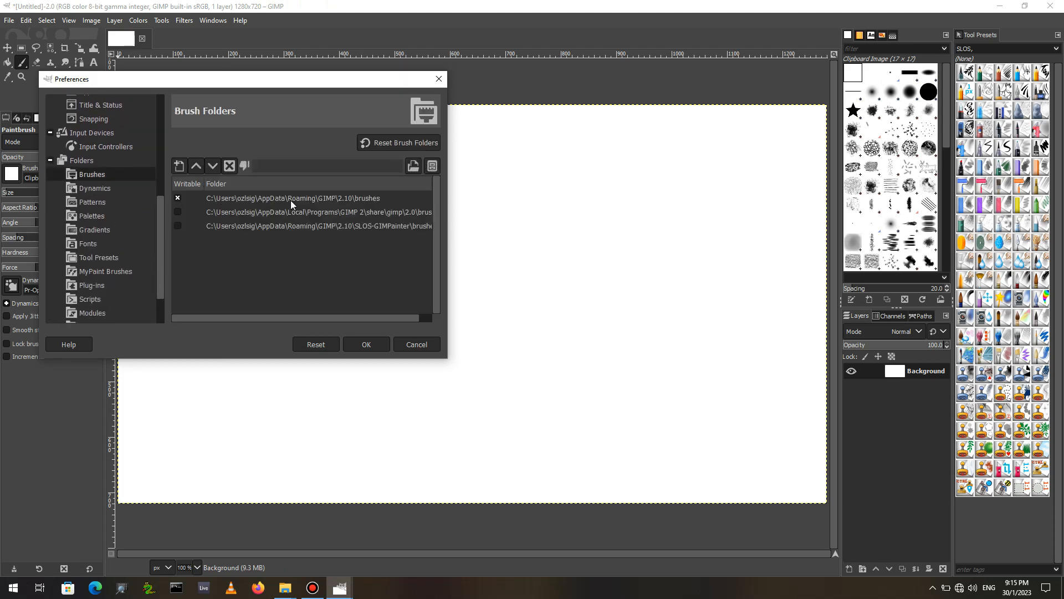
pyautogui.moveTo(398, 318); pyautogui.dragTo(418, 318)
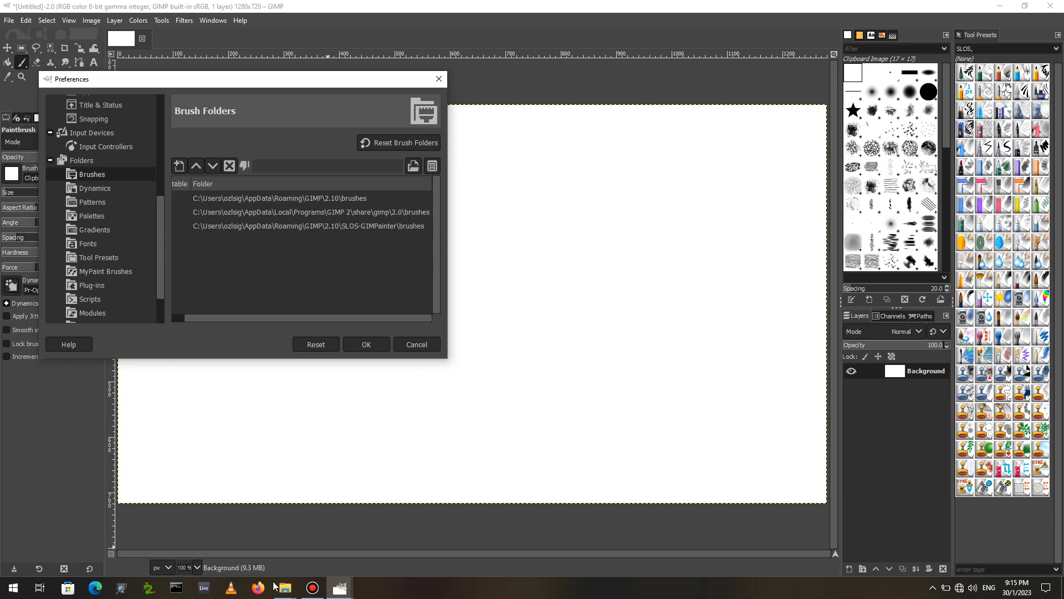
# - Switch to File Explorer and copy WatercolorSplatter.abr from the psbrush folder into GIMP's share\gimp\2.0\brushes\whatever folder
pyautogui.moveTo(287, 592)
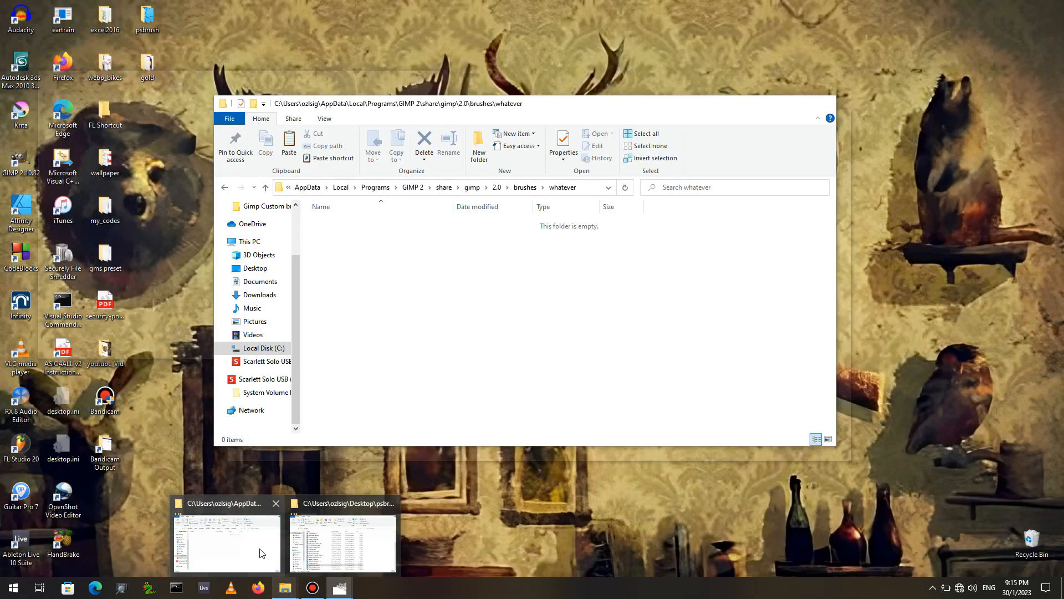
pyautogui.click(227, 540)
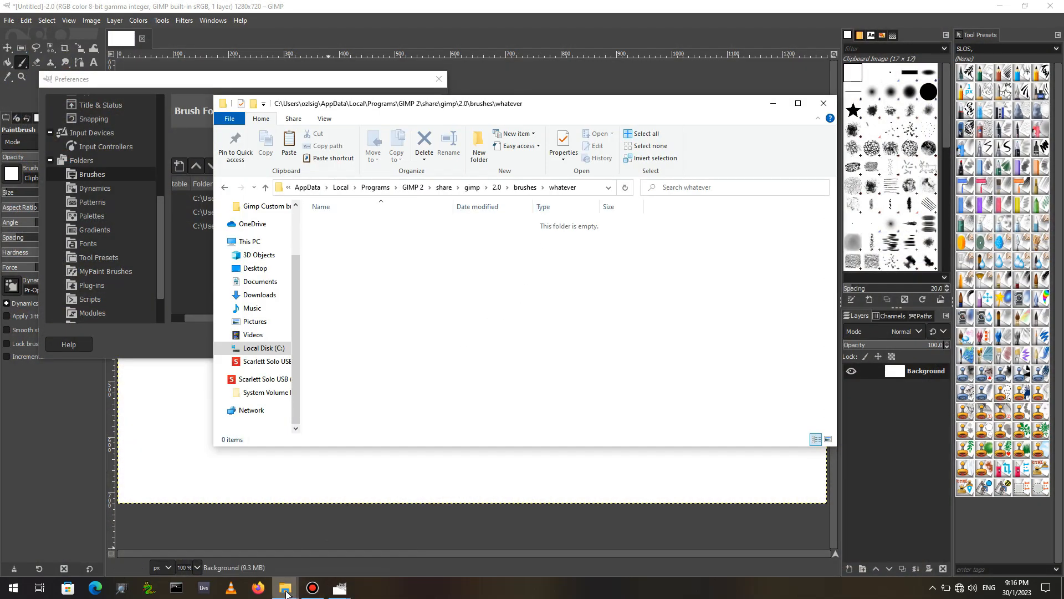
pyautogui.click(344, 551)
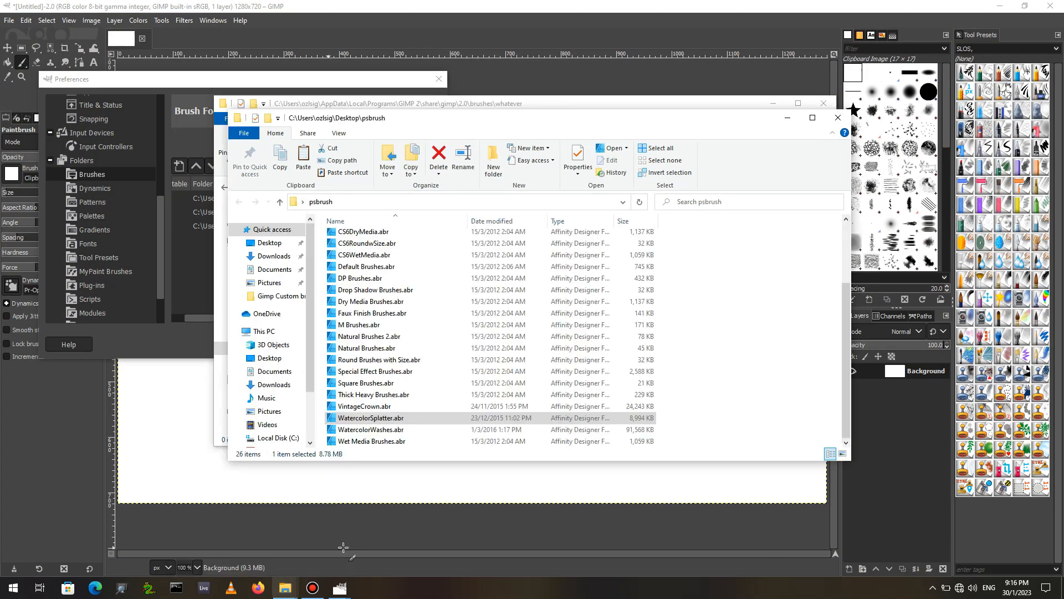
pyautogui.rightClick(334, 421)
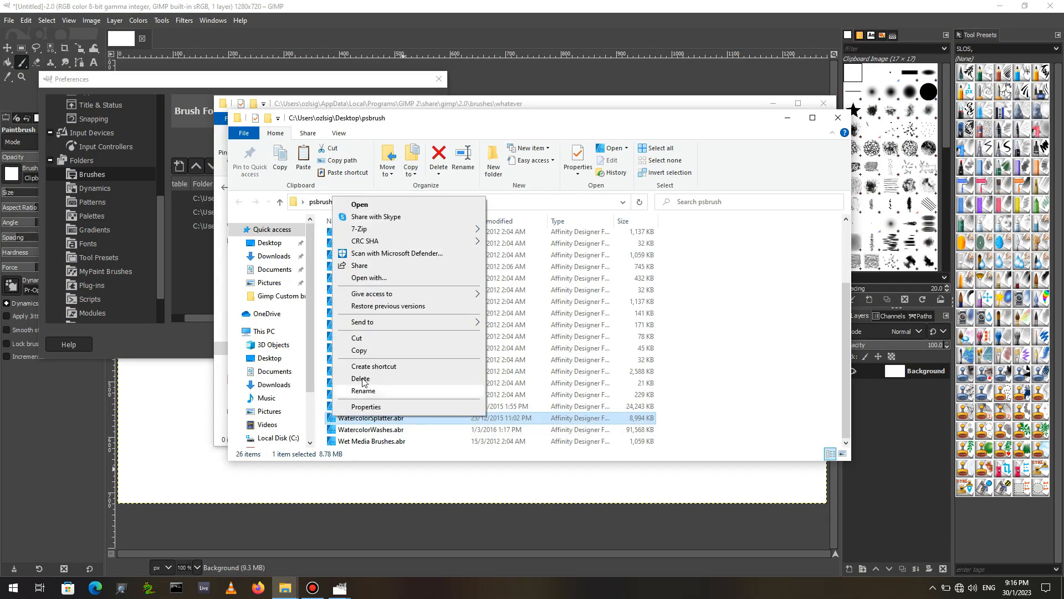
pyautogui.click(367, 351)
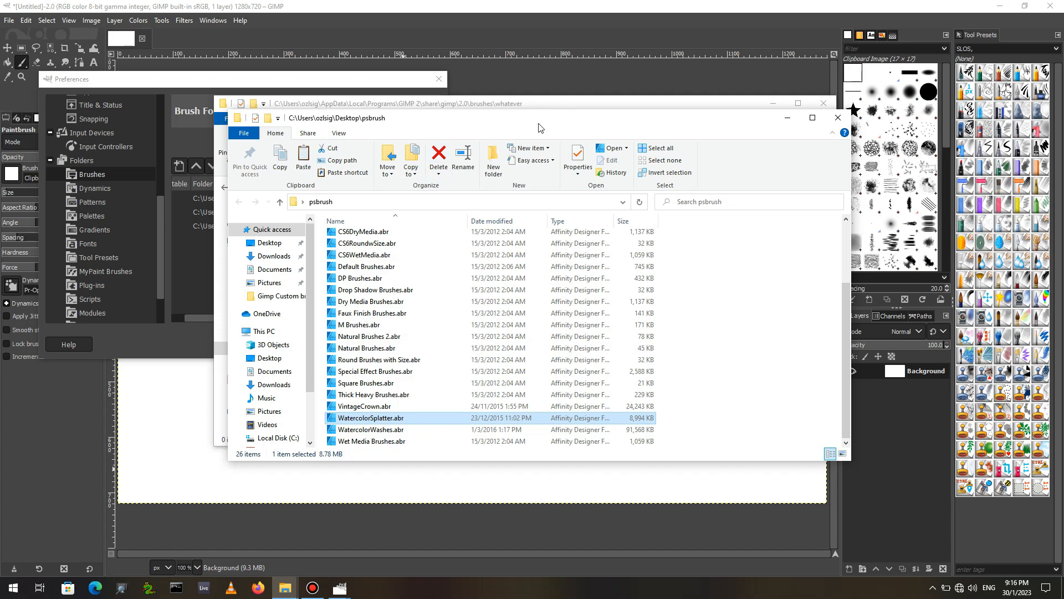
pyautogui.moveTo(538, 119); pyautogui.dragTo(544, 141)
pyautogui.click(547, 107)
pyautogui.rightClick(450, 312)
pyautogui.click(489, 388)
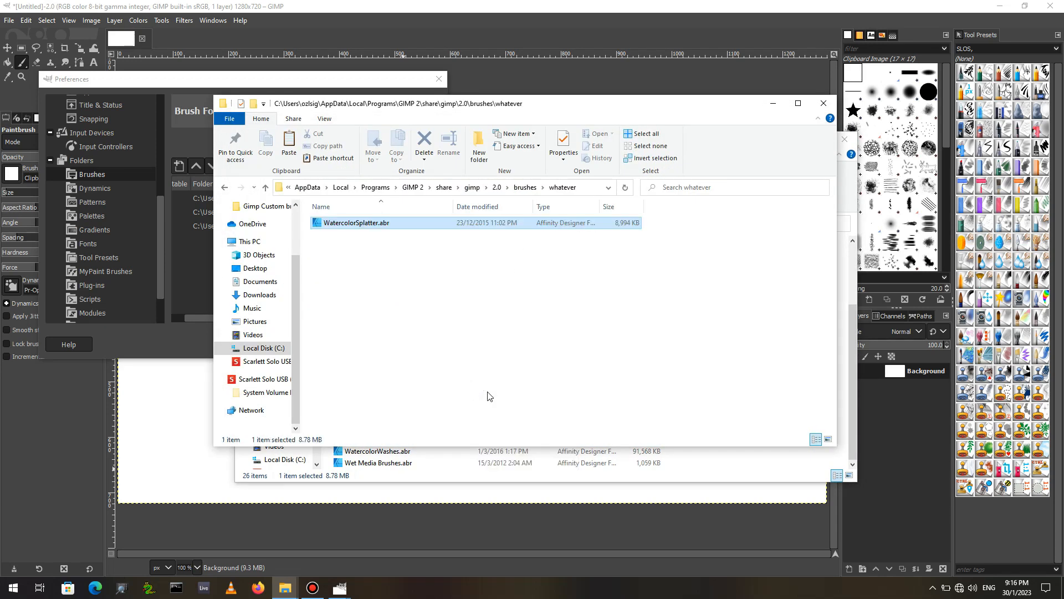
# - Return to GIMP, refresh the brush list to load the copied splatter set, and dismiss the Preferences
pyautogui.click(397, 81)
pyautogui.click(563, 10)
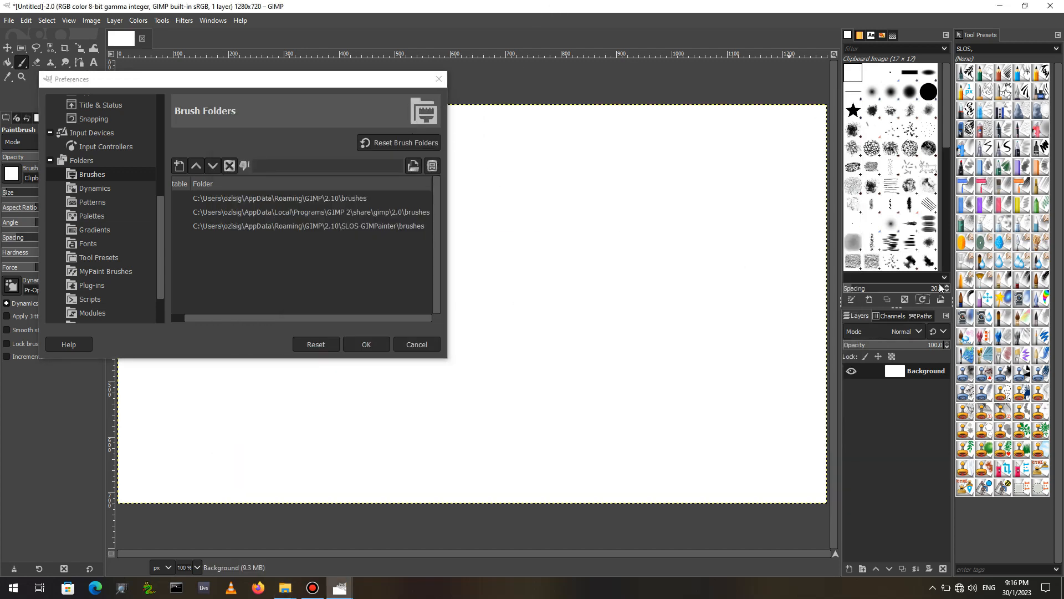
pyautogui.moveTo(949, 145); pyautogui.dragTo(969, 254)
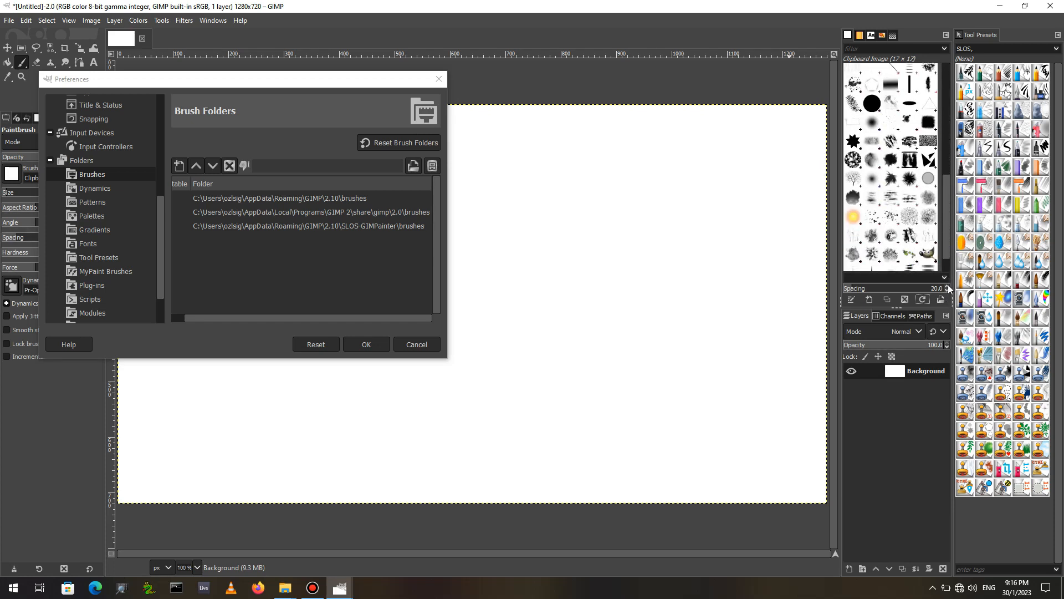
pyautogui.moveTo(946, 244); pyautogui.dragTo(951, 272)
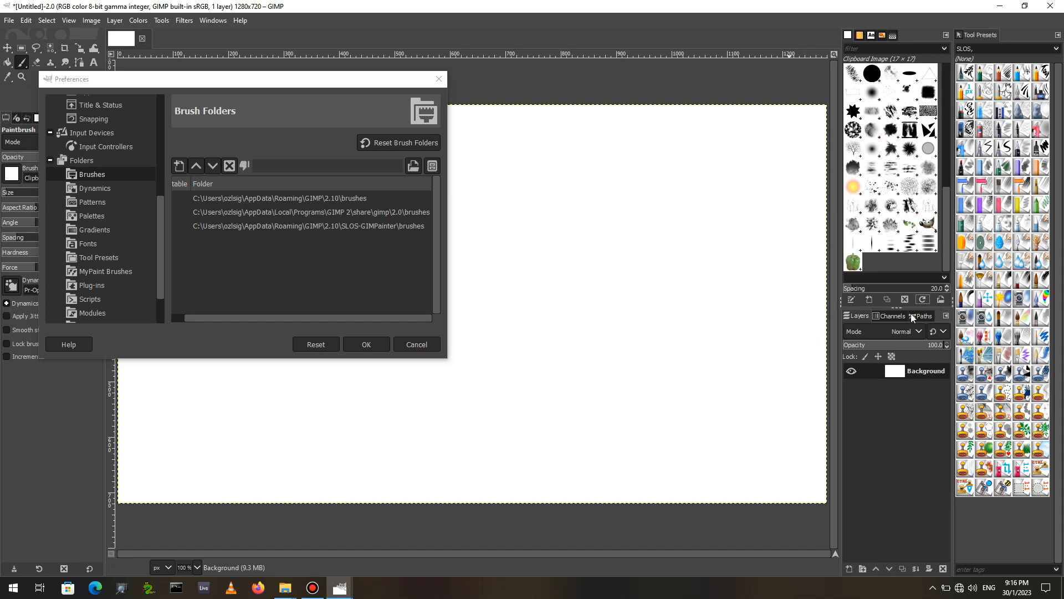
pyautogui.click(923, 299)
pyautogui.moveTo(947, 129); pyautogui.dragTo(947, 260)
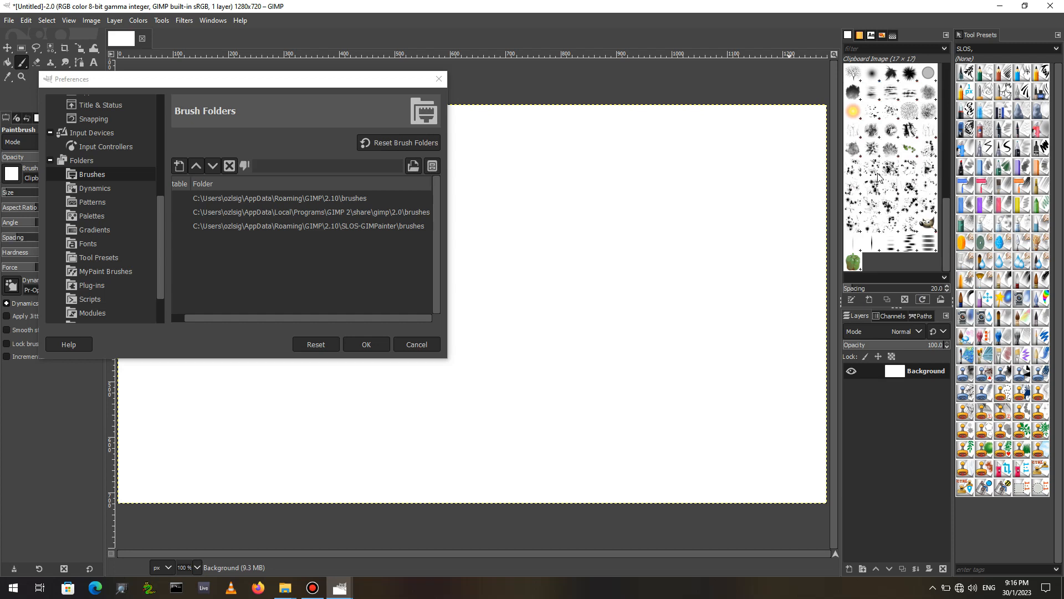
pyautogui.click(420, 344)
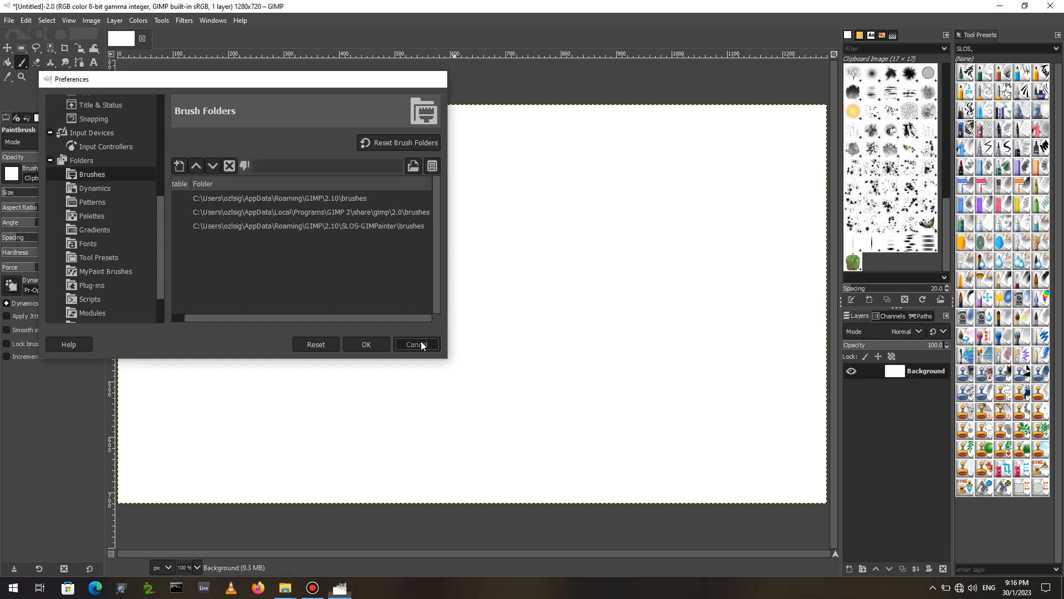
# - Paint a black wavy test stroke across the canvas with brush WatercolorSplatter.abr-009 at size 65
pyautogui.click(891, 186)
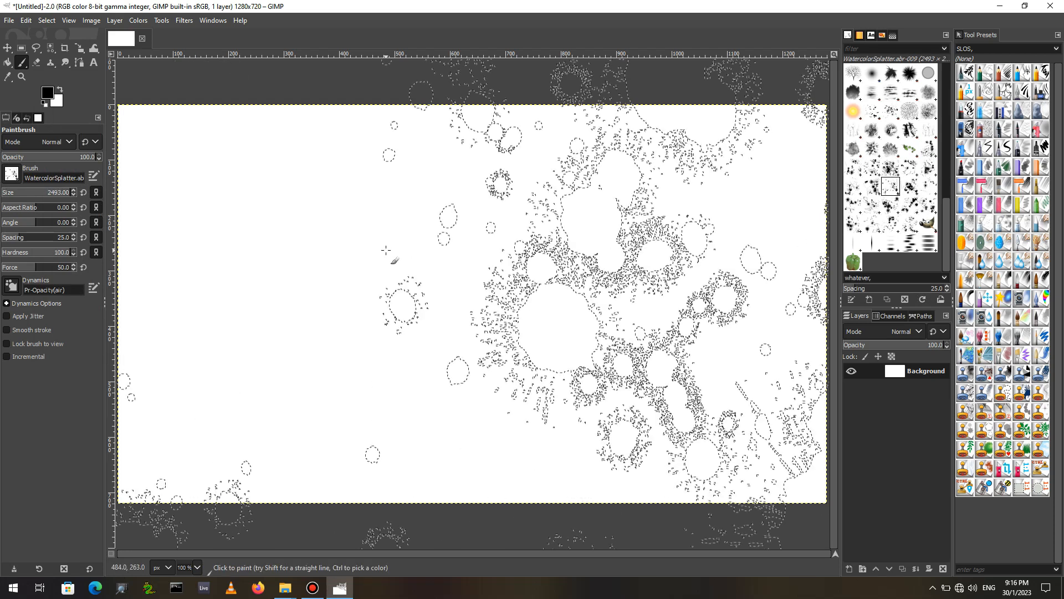
pyautogui.click(15, 193)
pyautogui.click(317, 237)
pyautogui.moveTo(319, 236)
pyautogui.mouseDown()
pyautogui.moveTo(304, 232)
pyautogui.moveTo(438, 317)
pyautogui.moveTo(526, 261)
pyautogui.moveTo(638, 305)
pyautogui.moveTo(578, 320)
pyautogui.mouseUp()
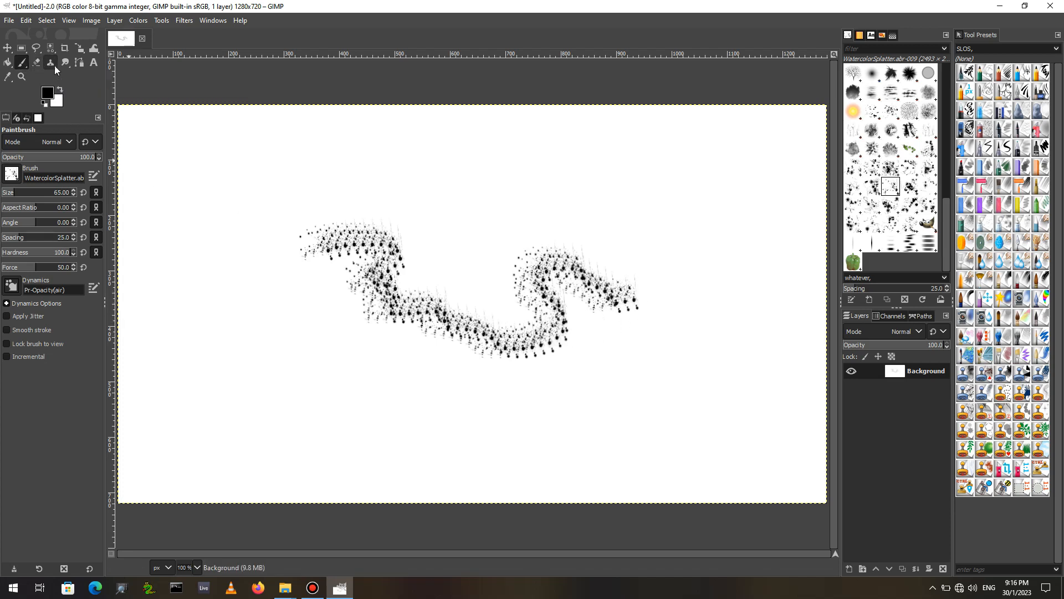
# - Set the foreground color to muted green 97b897 and paint another splatter stroke across the canvas
pyautogui.click(51, 97)
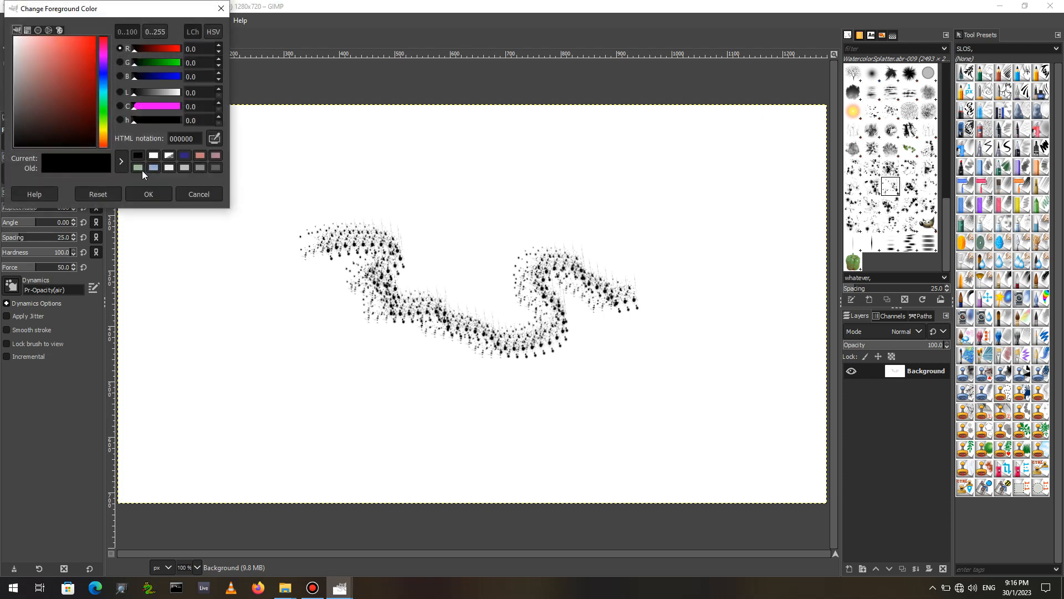
pyautogui.click(139, 167)
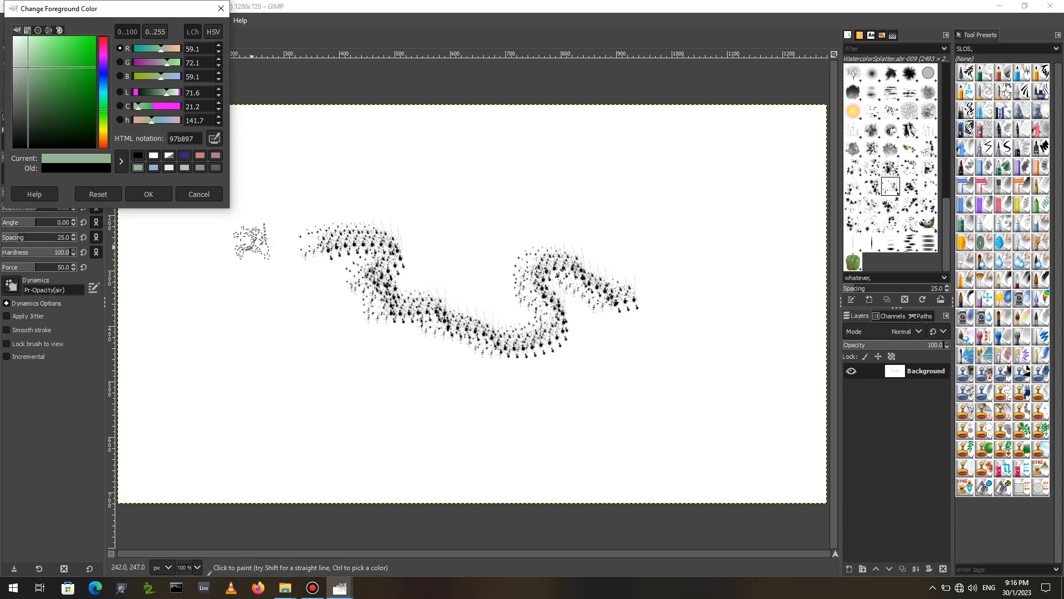
pyautogui.click(158, 197)
pyautogui.moveTo(366, 261)
pyautogui.mouseDown()
pyautogui.moveTo(368, 234)
pyautogui.moveTo(339, 222)
pyautogui.moveTo(419, 238)
pyautogui.moveTo(481, 294)
pyautogui.moveTo(571, 288)
pyautogui.moveTo(600, 237)
pyautogui.moveTo(660, 246)
pyautogui.moveTo(682, 283)
pyautogui.mouseUp()
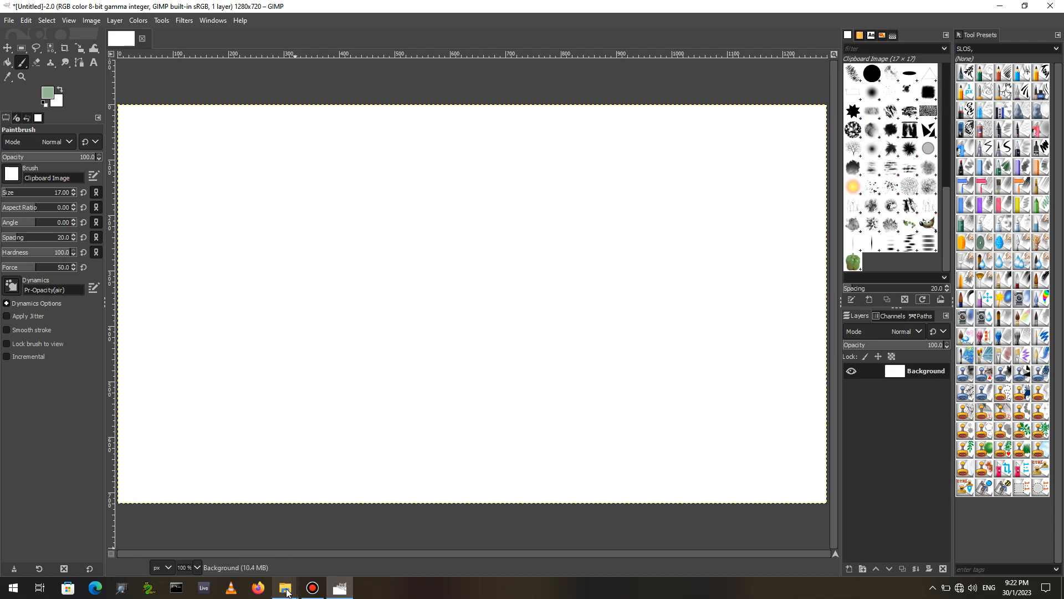
# - Copy CS6WetMedia.abr from the psbrush folder into GIMP's brushes\whatever folder, then refresh the brush list in GIMP
pyautogui.moveTo(288, 591)
pyautogui.click(348, 543)
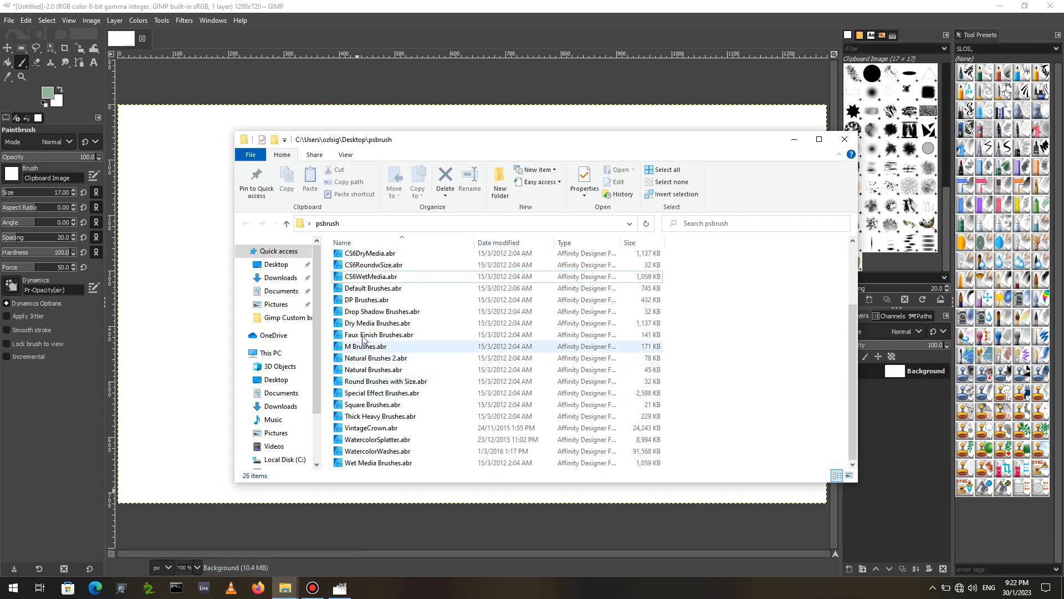
pyautogui.click(340, 277)
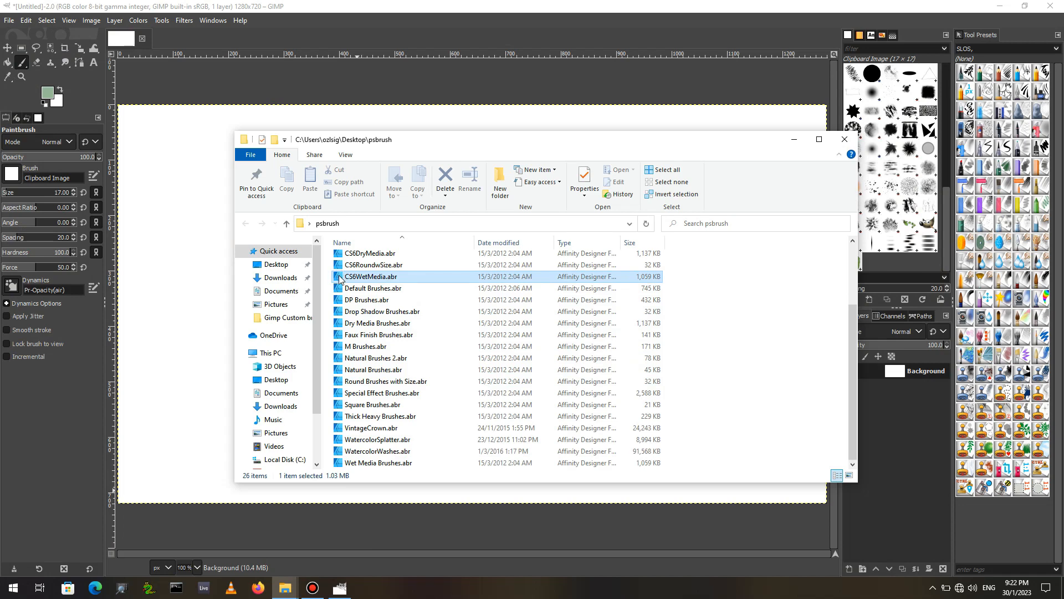
pyautogui.rightClick(340, 277)
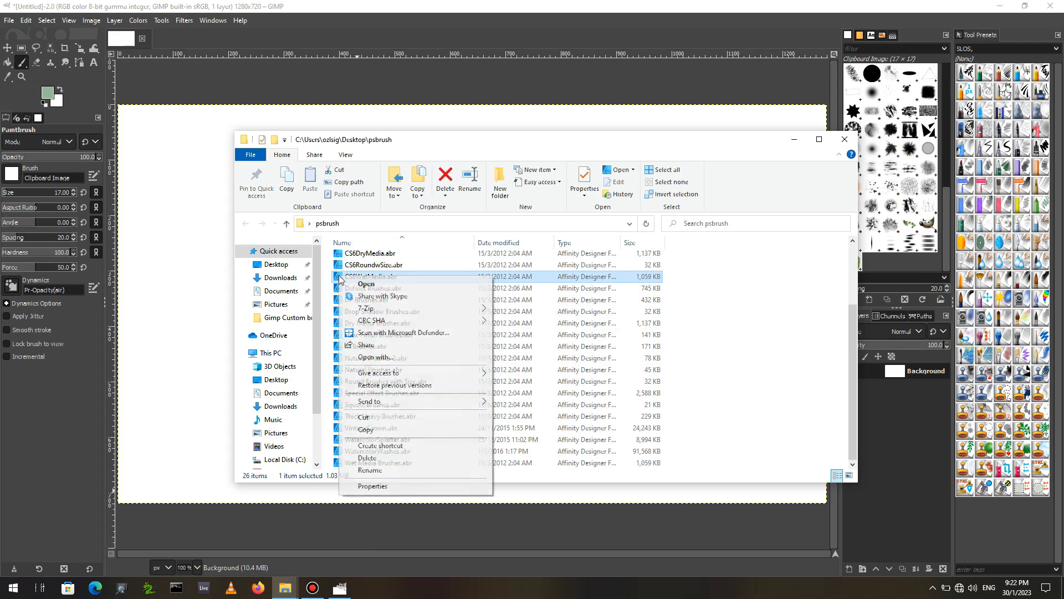
pyautogui.click(367, 430)
pyautogui.moveTo(285, 595)
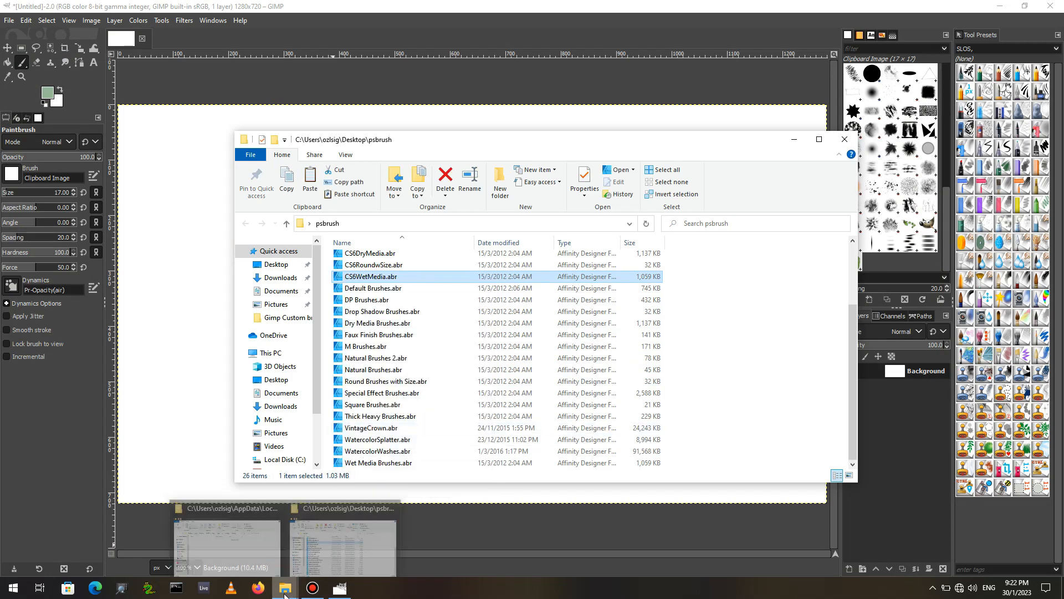
pyautogui.click(250, 549)
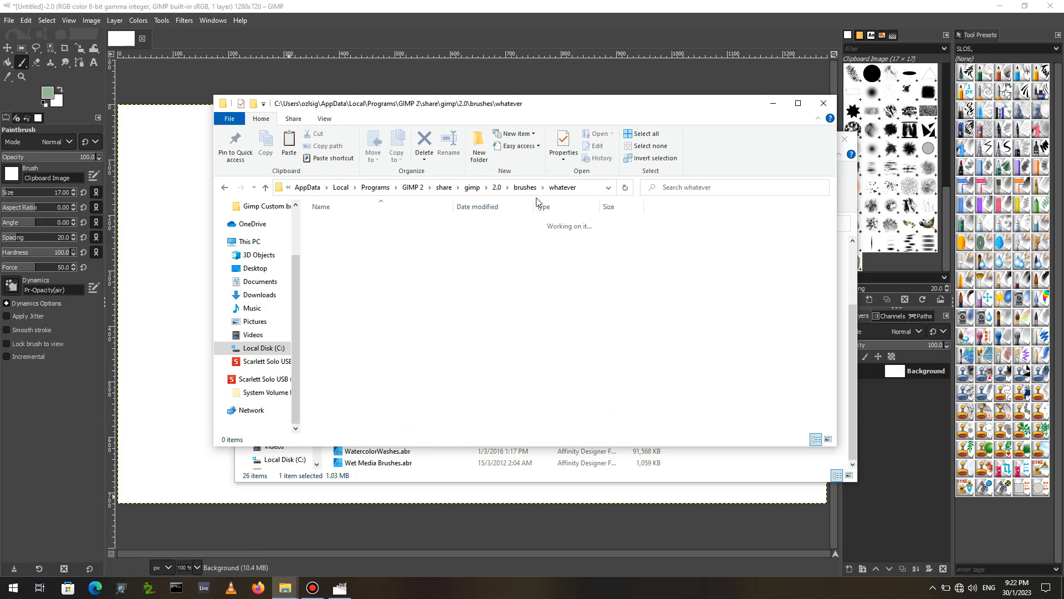
pyautogui.rightClick(361, 290)
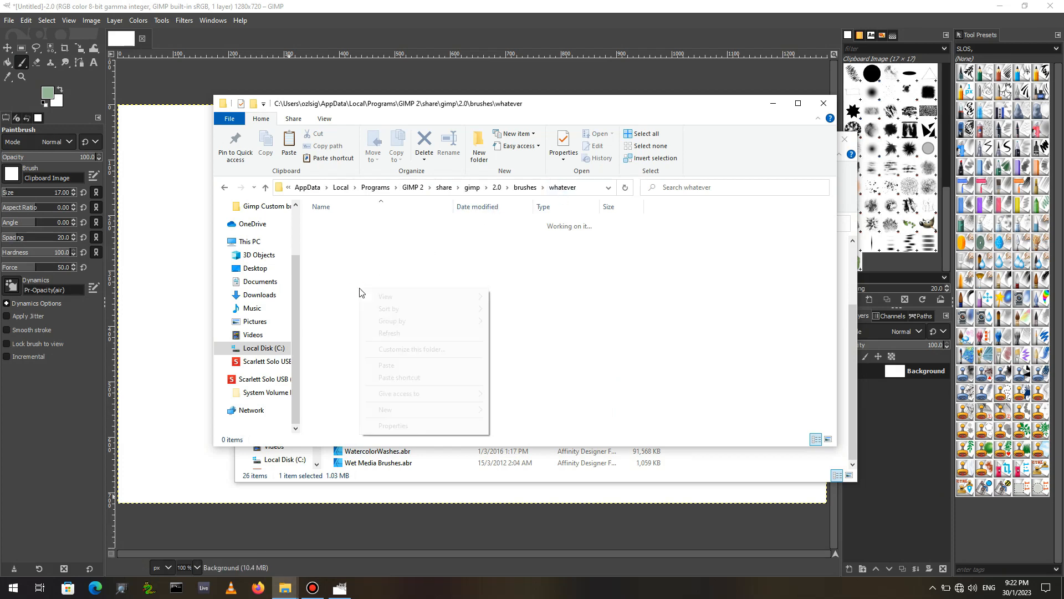
pyautogui.click(387, 365)
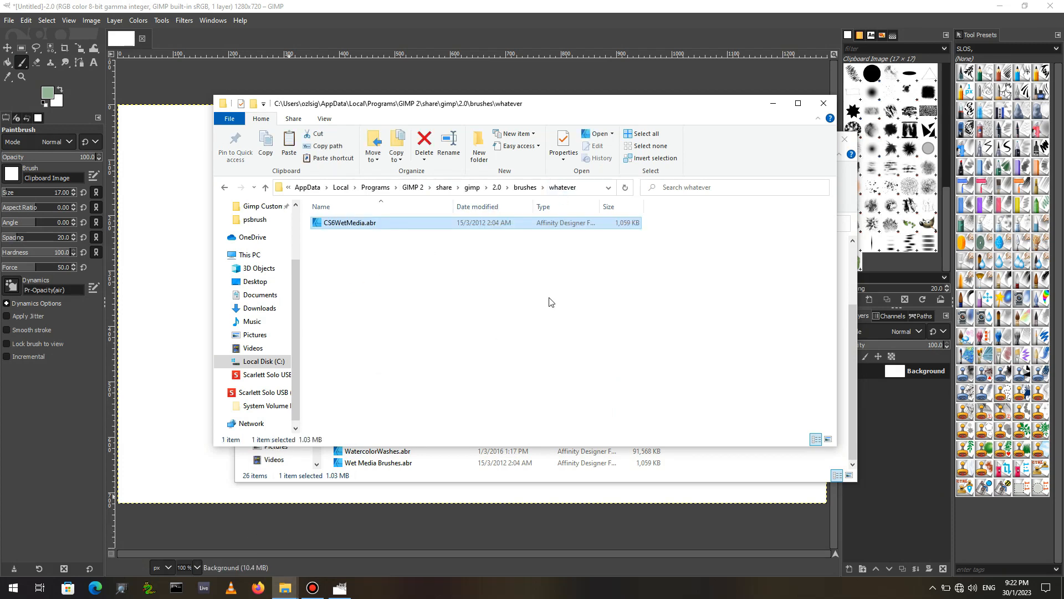
pyautogui.click(575, 10)
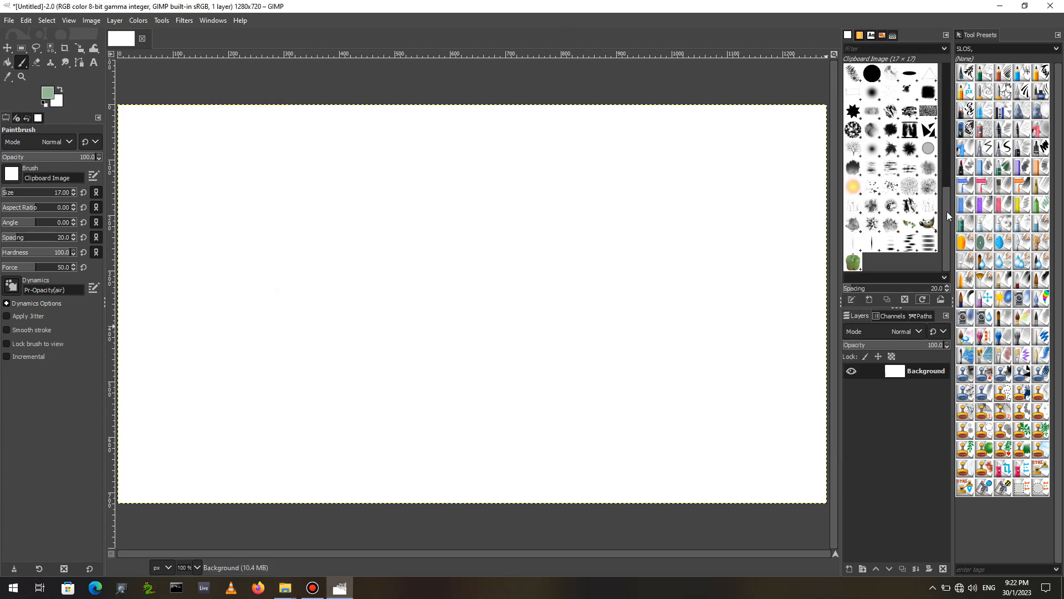
pyautogui.click(923, 299)
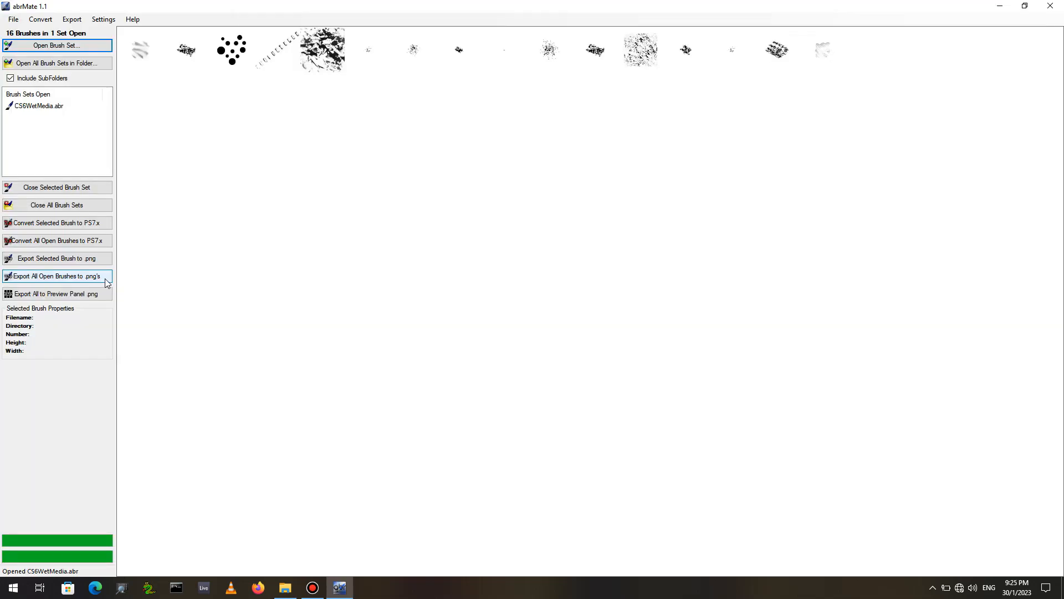
# - Export all open CS6WetMedia brushes as PNG files into the cs6wetmedia folder inside psbrush
pyautogui.click(63, 280)
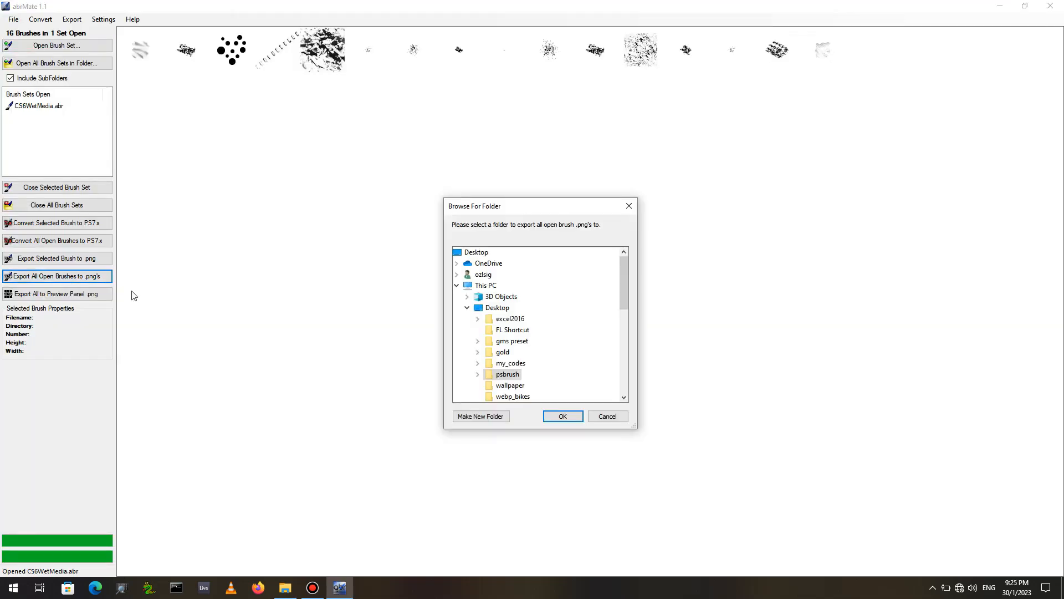
pyautogui.doubleClick(507, 374)
pyautogui.scroll(-4, 624, 280)
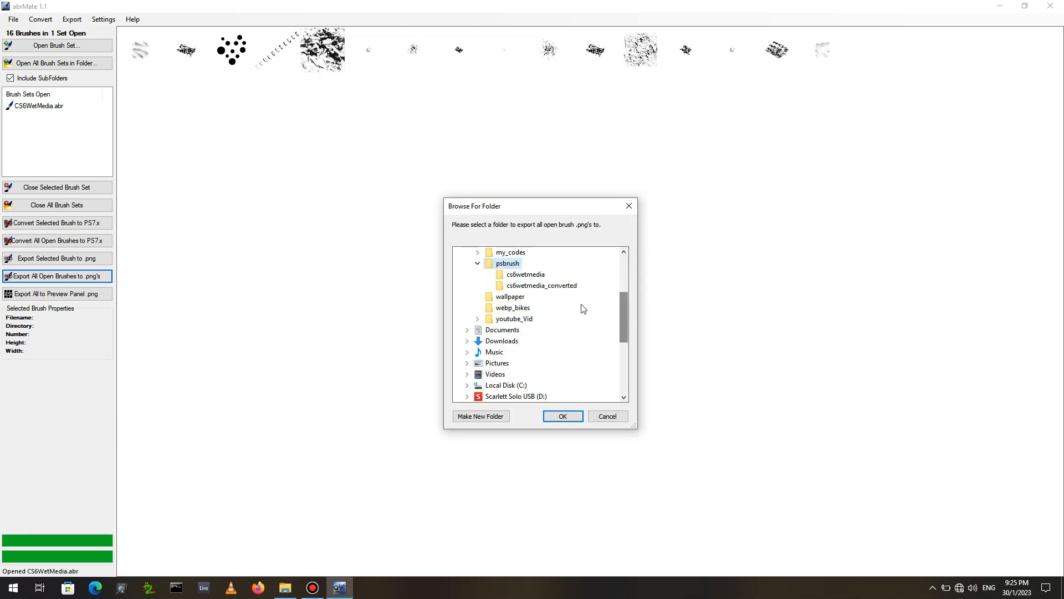
pyautogui.click(511, 275)
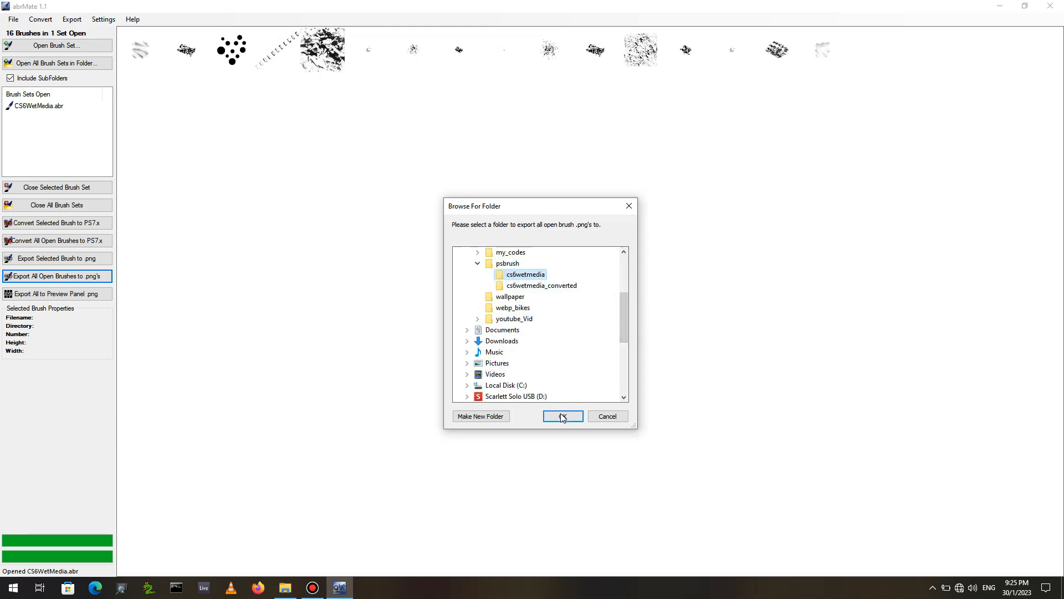
pyautogui.click(563, 416)
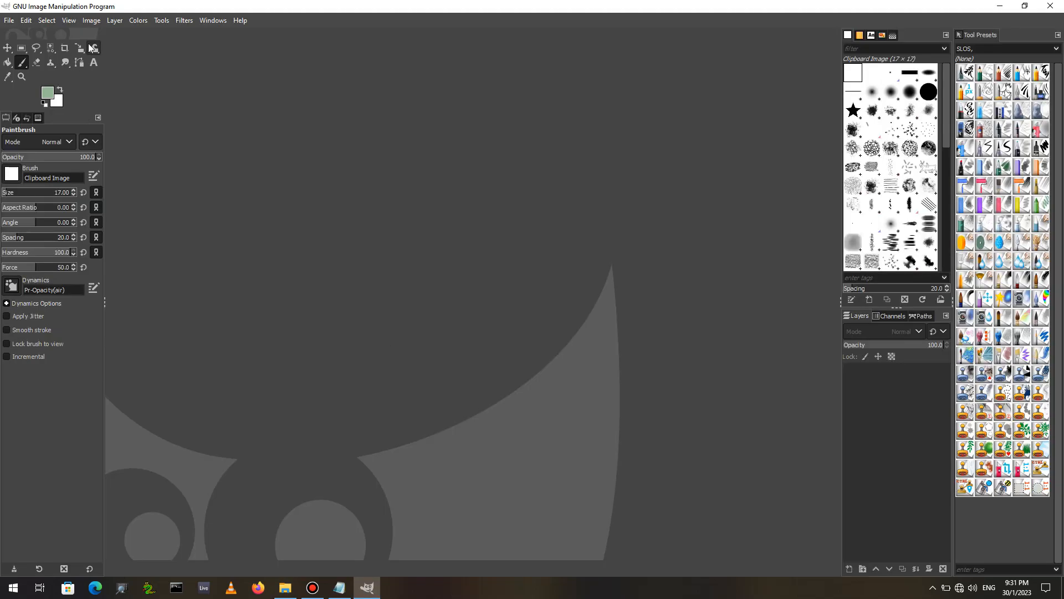
# - Open the Python-Fu console in GIMP, move it towards the upper left and widen it
pyautogui.click(183, 20)
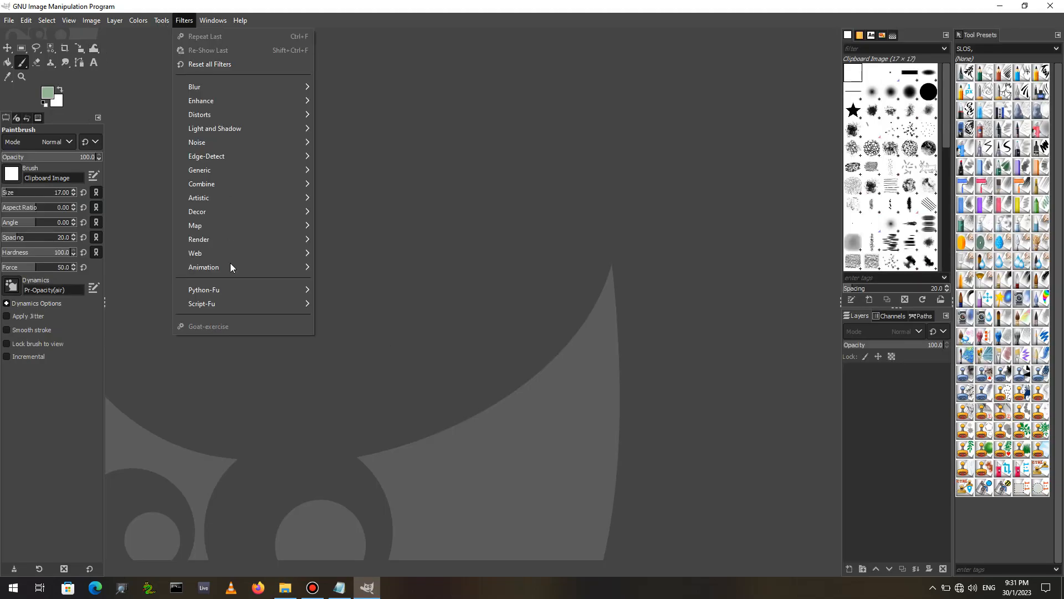
pyautogui.moveTo(230, 292)
pyautogui.click(346, 291)
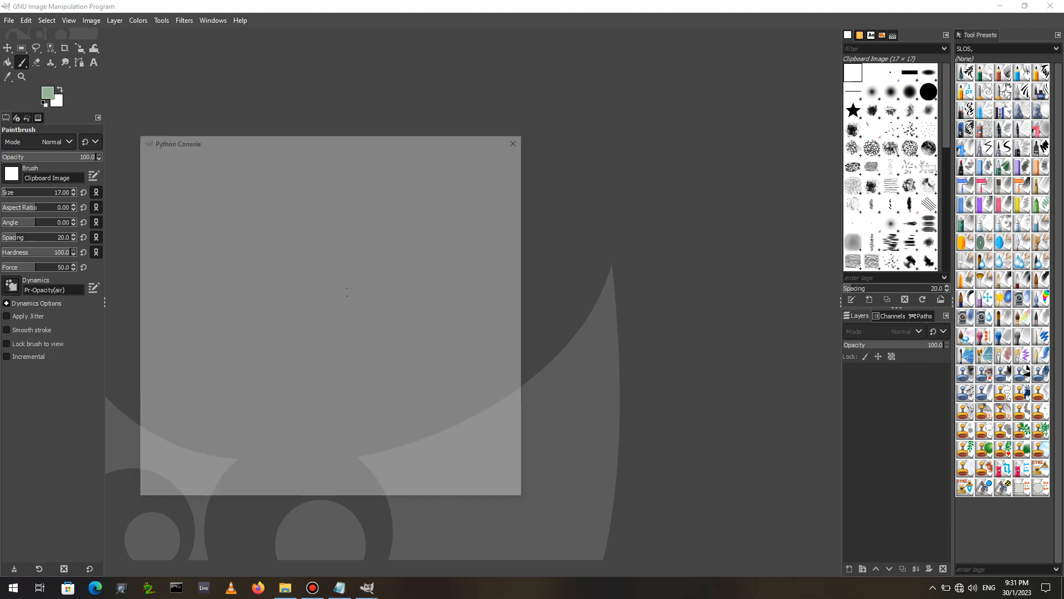
pyautogui.moveTo(298, 143); pyautogui.dragTo(211, 76)
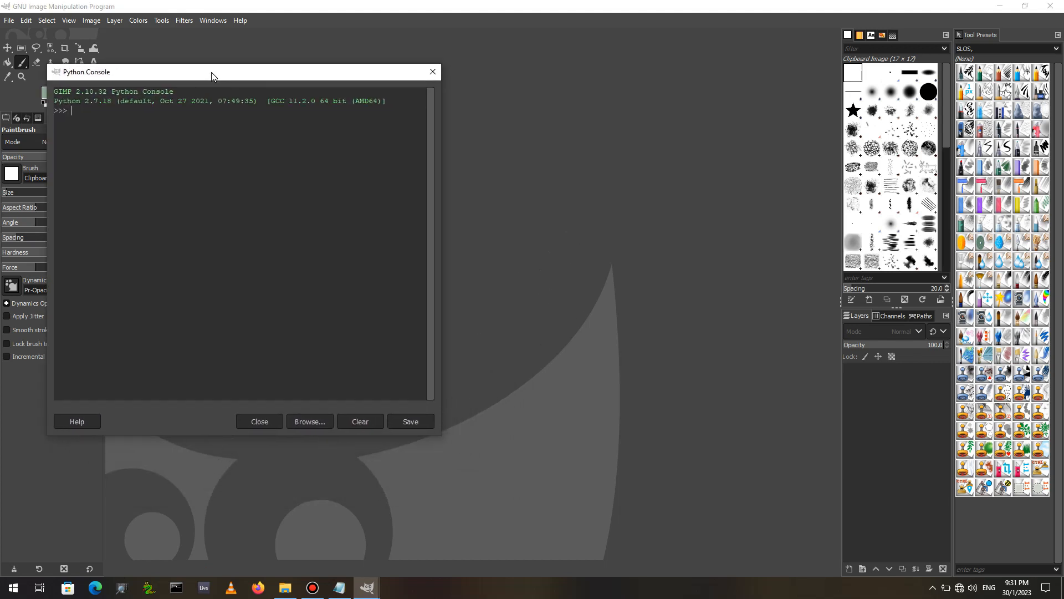
pyautogui.moveTo(441, 258); pyautogui.dragTo(841, 259)
# - Copy the lines "import os" and "from gimpfu import *" from png2gbr.py in Notepad into GIMP's Python console
pyautogui.click(339, 587)
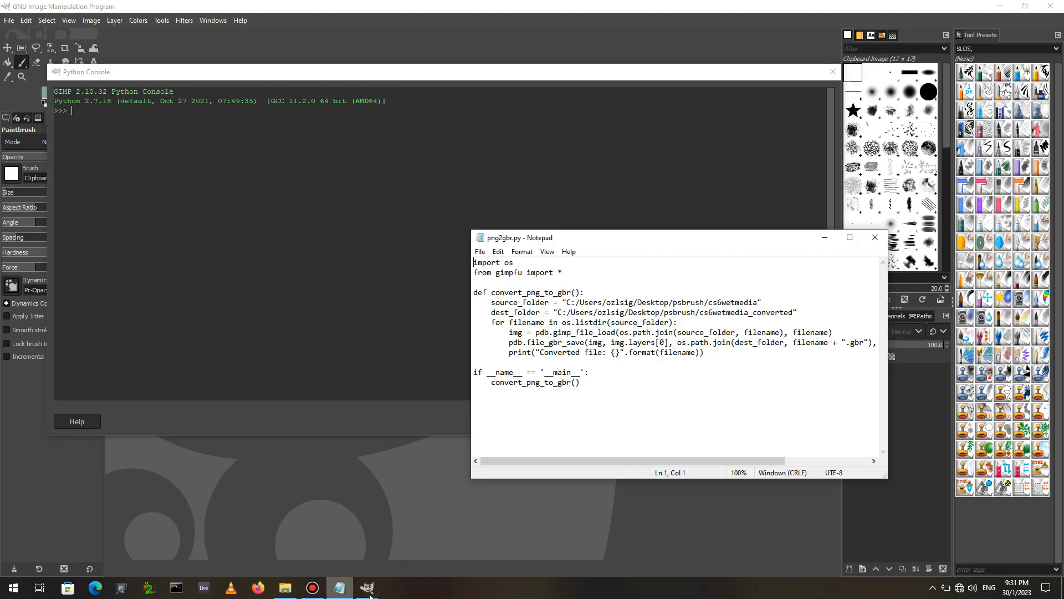
pyautogui.moveTo(474, 261); pyautogui.dragTo(515, 263)
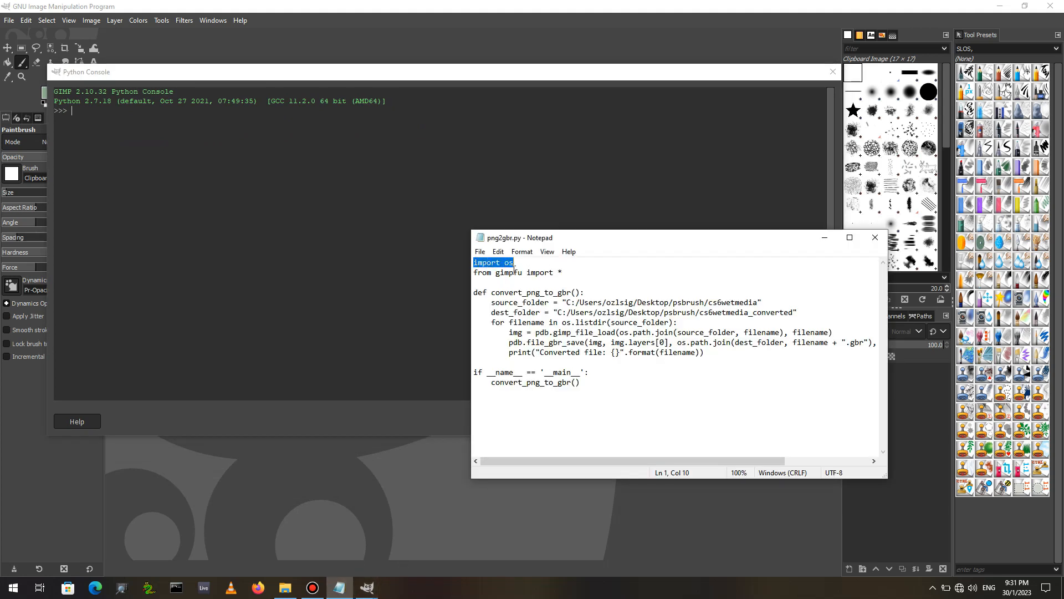
pyautogui.click(169, 76)
pyautogui.hotkey('ctrl', 'v')
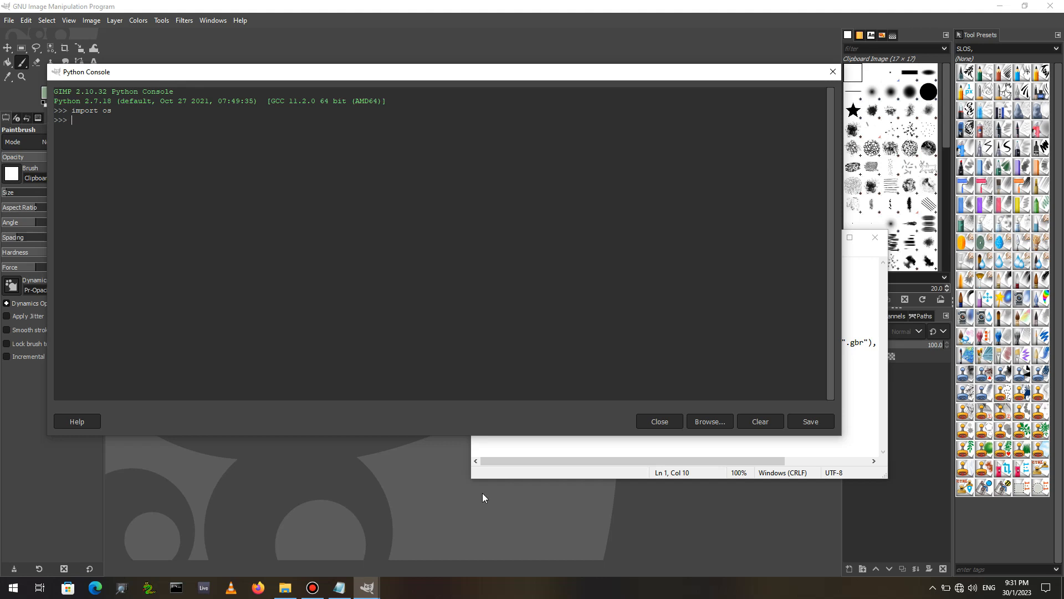
pyautogui.click(501, 473)
pyautogui.moveTo(474, 272); pyautogui.dragTo(564, 274)
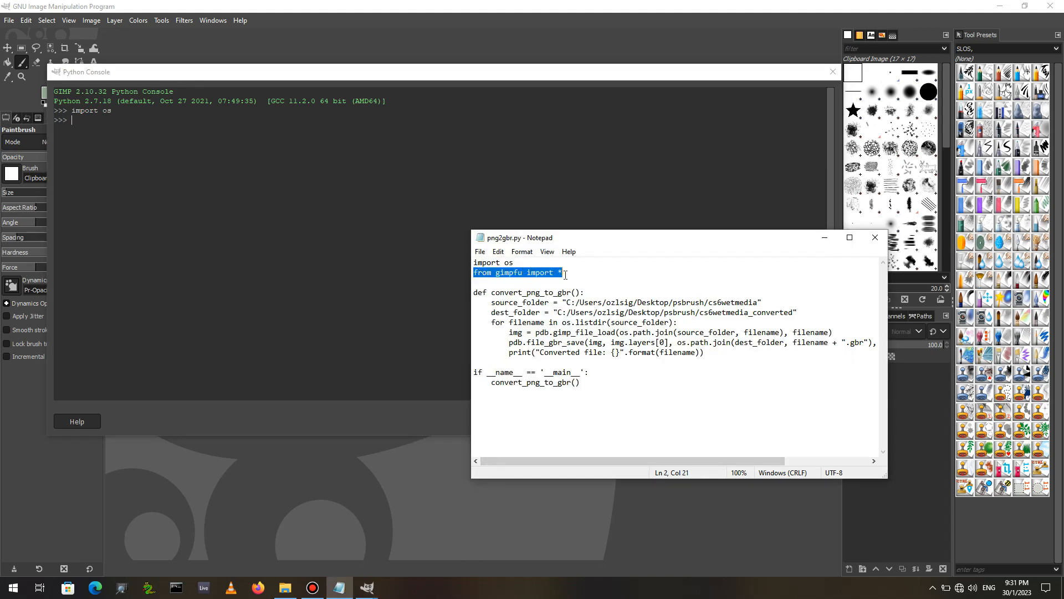
pyautogui.click(303, 75)
pyautogui.hotkey('ctrl', 'v')
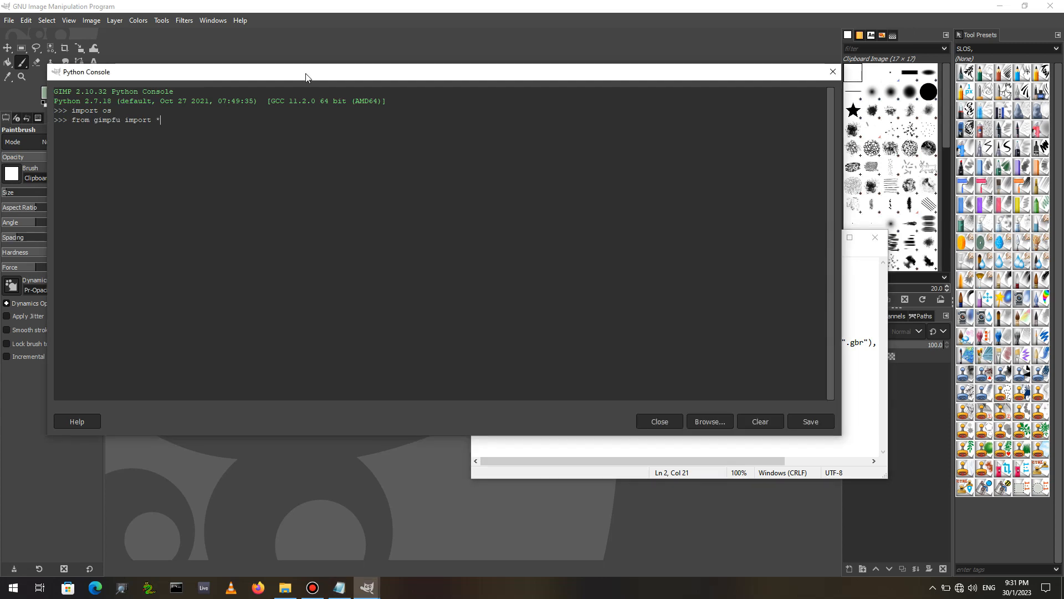
# - Enter the "def convert_png_to_gbr():" line and the source_folder line for psbrush/cs6wetmedia in the console, copied from the script
pyautogui.click(526, 476)
pyautogui.moveTo(474, 292); pyautogui.dragTo(583, 292)
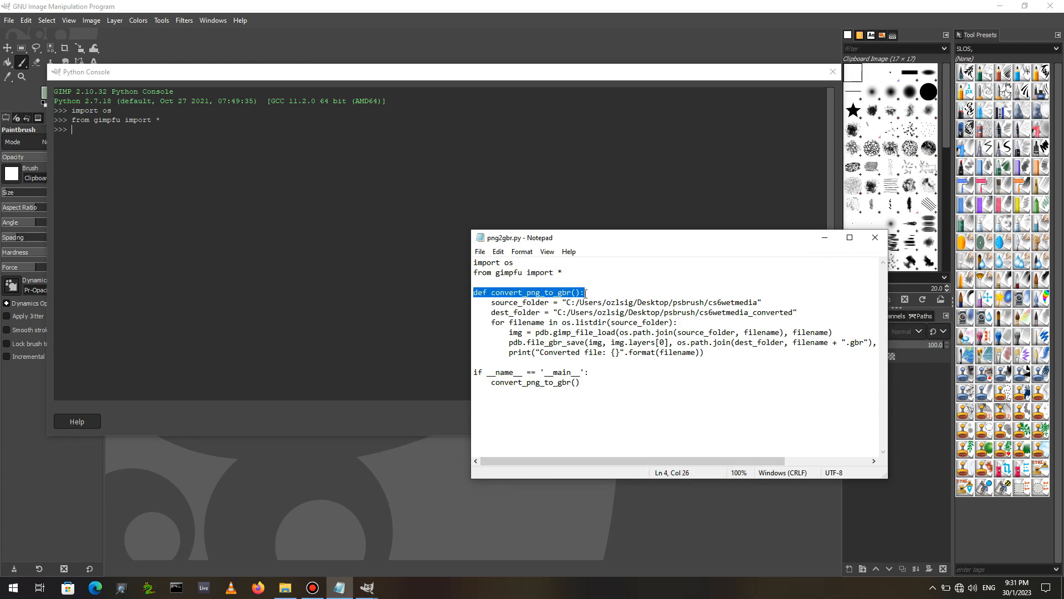
pyautogui.click(410, 76)
pyautogui.hotkey('ctrl', 'v')
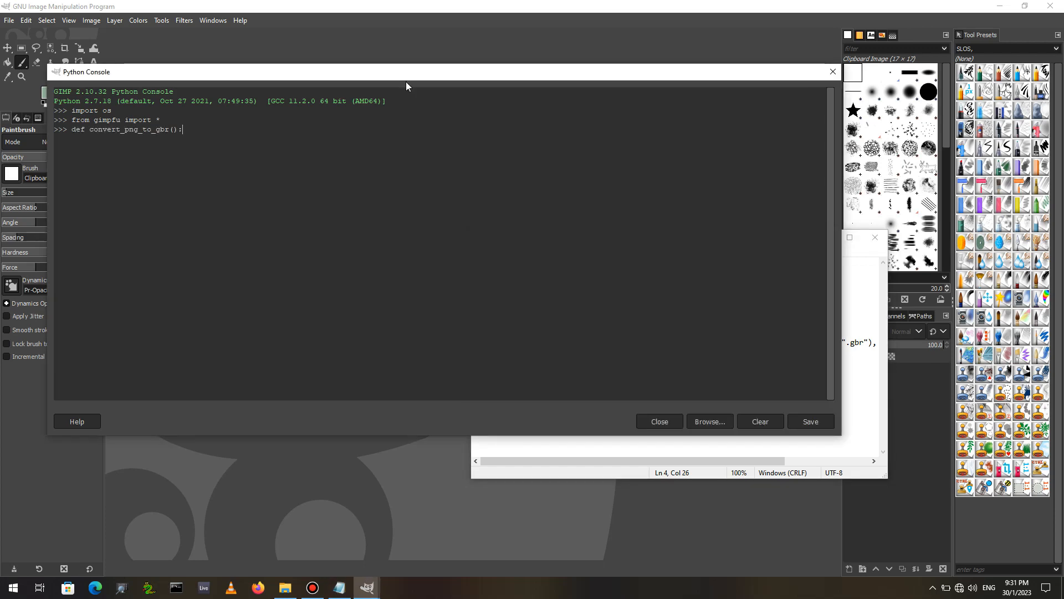
pyautogui.click(546, 474)
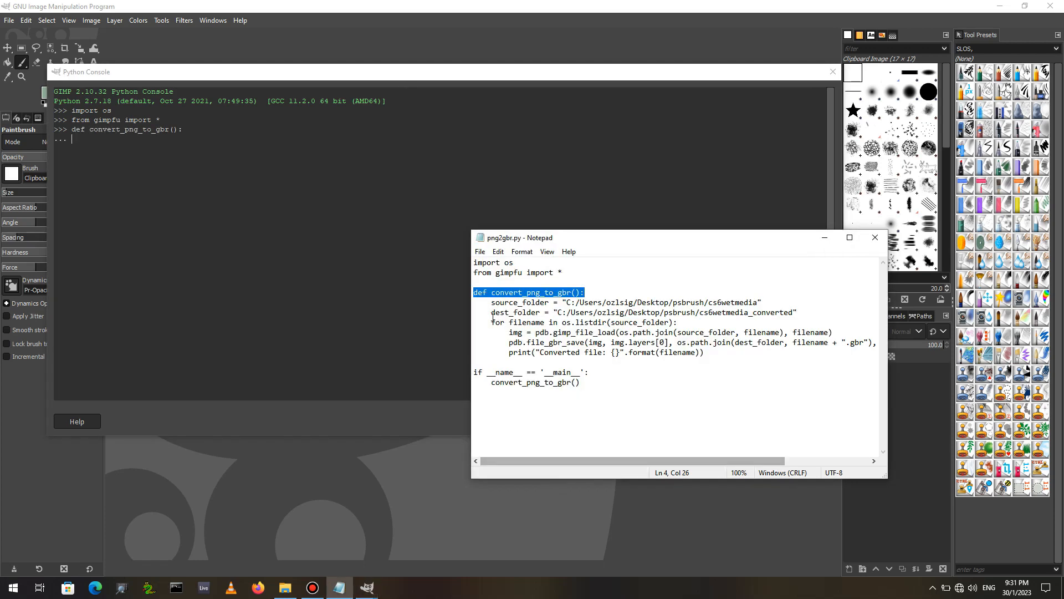
pyautogui.moveTo(475, 302); pyautogui.dragTo(769, 303)
pyautogui.hotkey('ctrl', 'c')
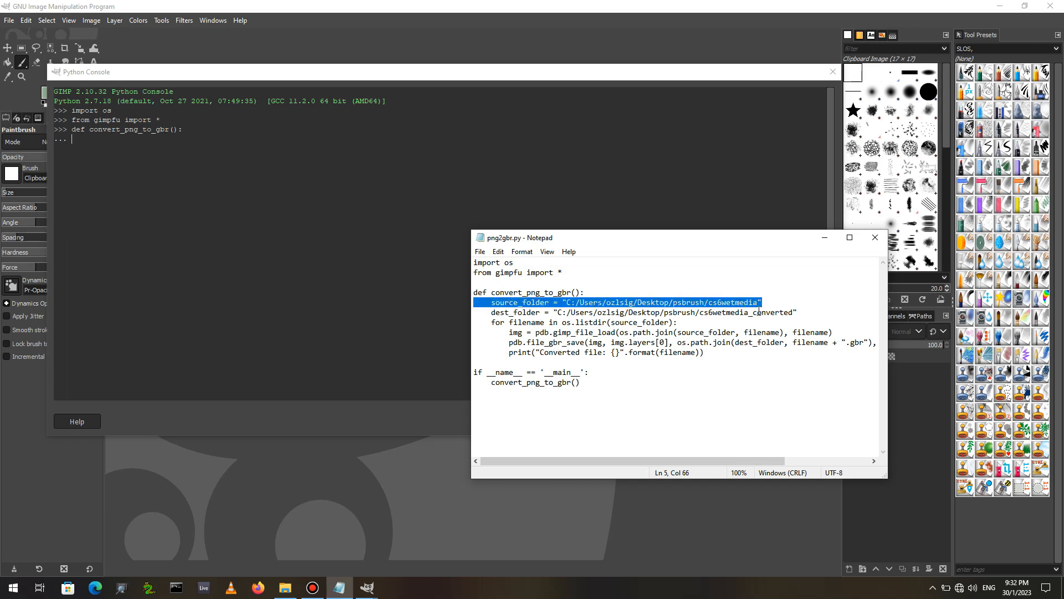
pyautogui.click(399, 78)
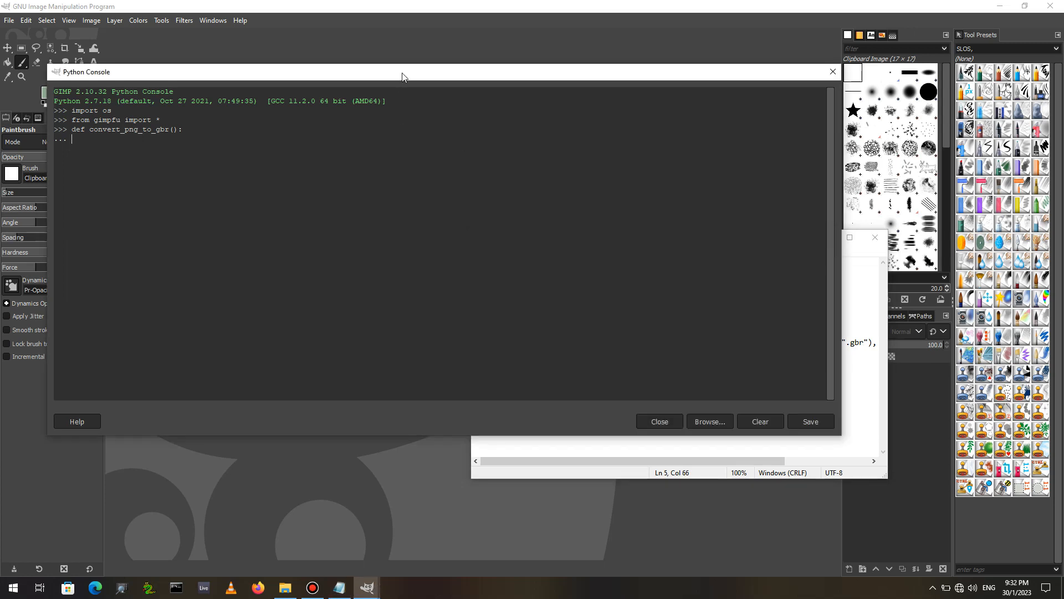
pyautogui.hotkey('ctrl', 'v')
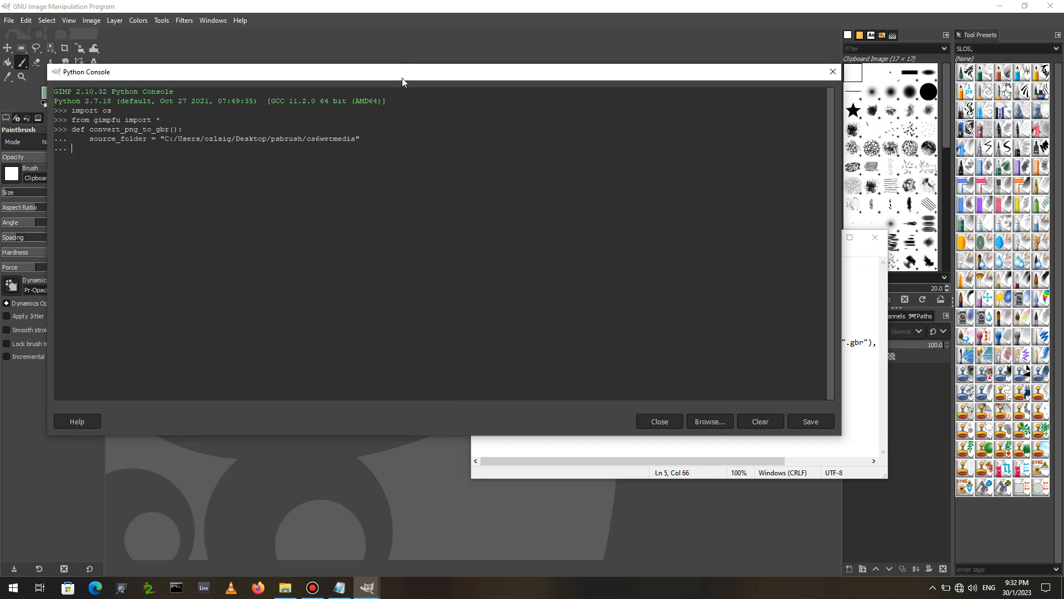
# - Copy the dest_folder line pointing to psbrush/cs6wetmedia_converted from the script into the Python console
pyautogui.click(555, 465)
pyautogui.moveTo(478, 316); pyautogui.dragTo(802, 315)
pyautogui.hotkey('ctrl', 'c')
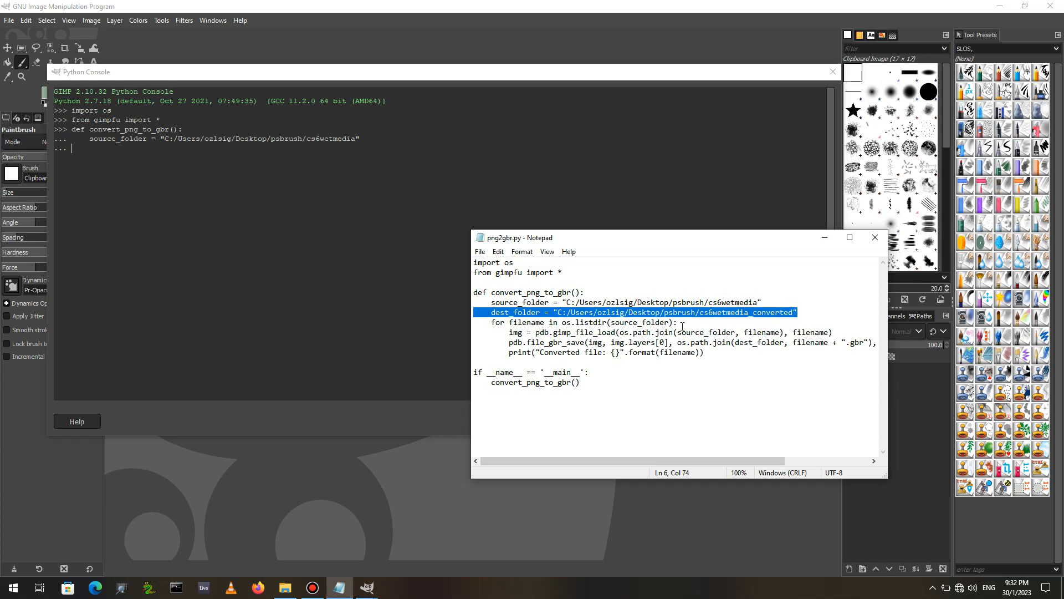
pyautogui.click(403, 81)
pyautogui.hotkey('ctrl', 'v')
pyautogui.press('Return')
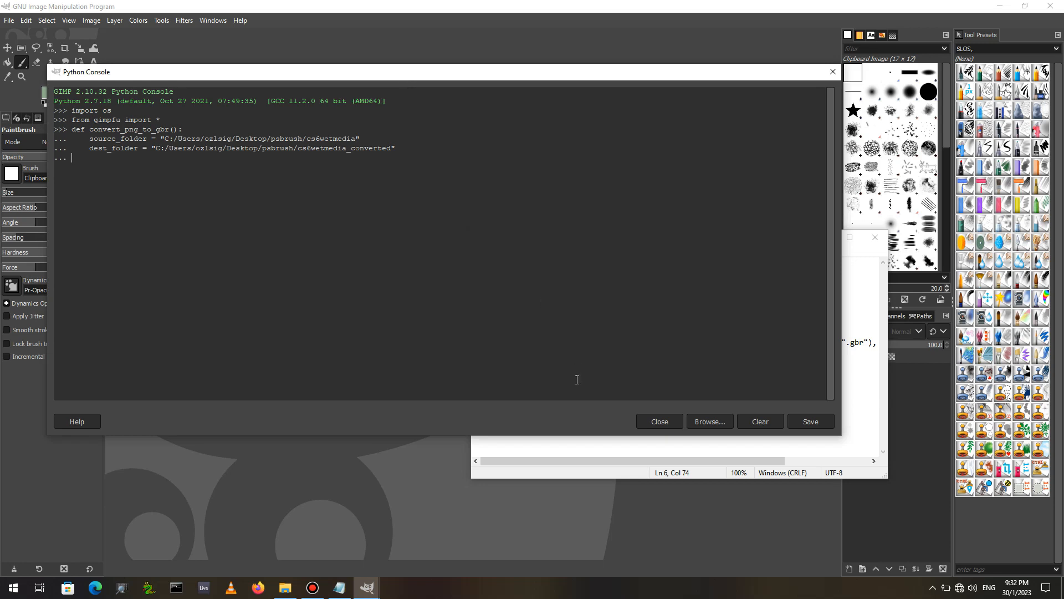
# - Copy the loop line "for filename in os.listdir(source_folder):" from the script into the Python console
pyautogui.click(568, 471)
pyautogui.moveTo(474, 324); pyautogui.dragTo(681, 322)
pyautogui.hotkey('ctrl', 'c')
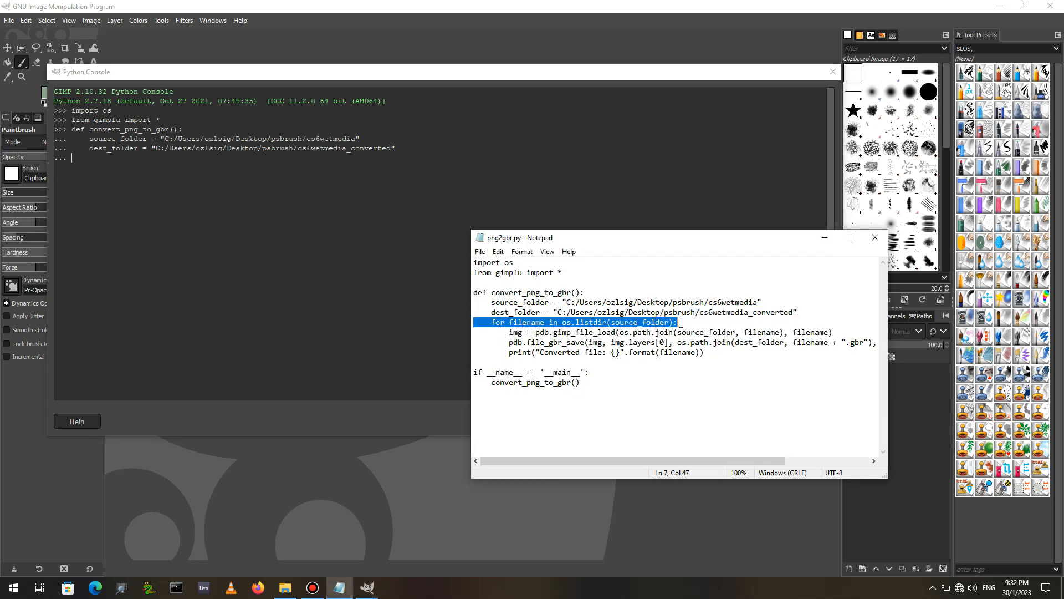
pyautogui.click(344, 74)
pyautogui.hotkey('ctrl', 'v')
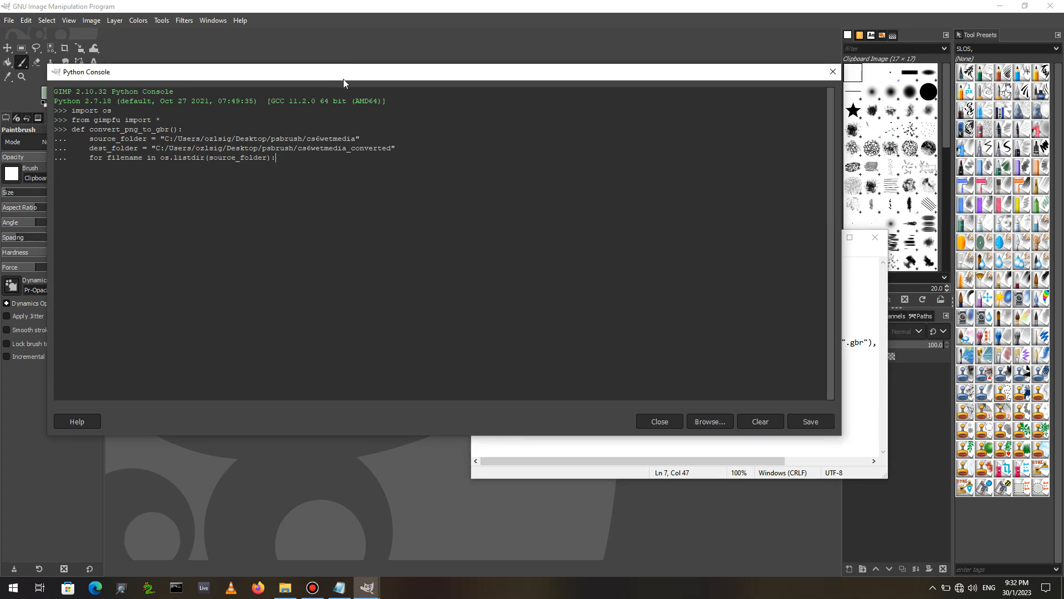
# - Copy the line "img = pdb.gimp_file_load(os.path.join(source_folder, filename), filename)" with its indentation into the Python console
pyautogui.click(562, 477)
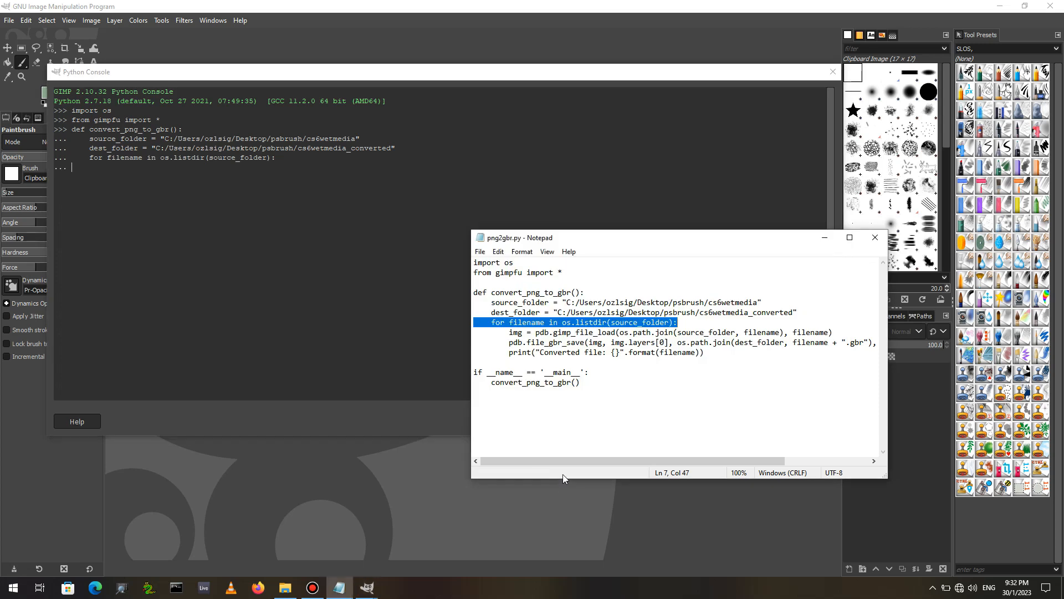
pyautogui.moveTo(476, 332); pyautogui.dragTo(837, 333)
pyautogui.hotkey('ctrl', 'c')
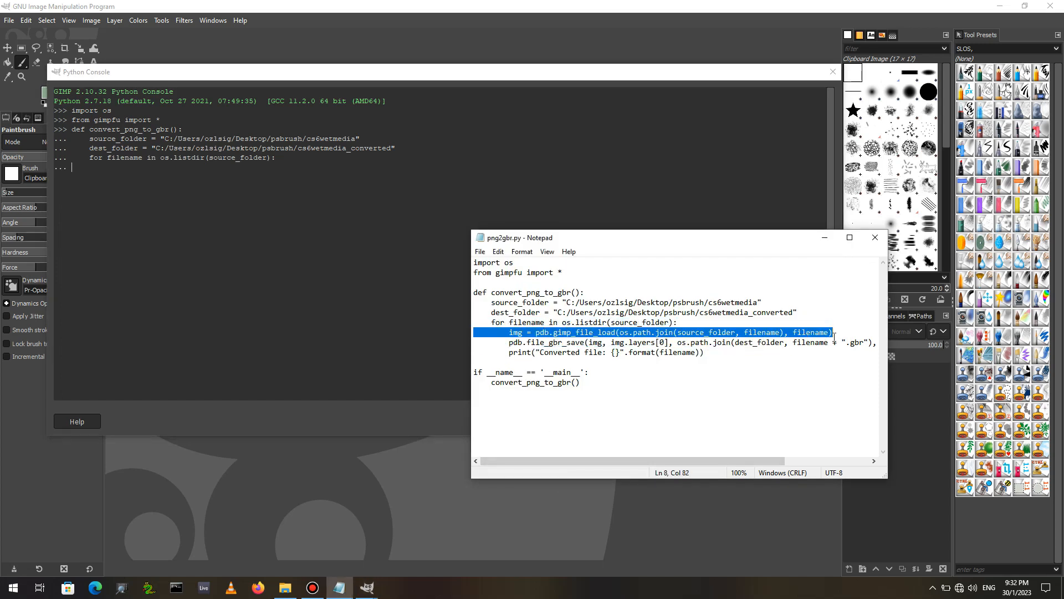
pyautogui.click(358, 78)
pyautogui.hotkey('ctrl', 'v')
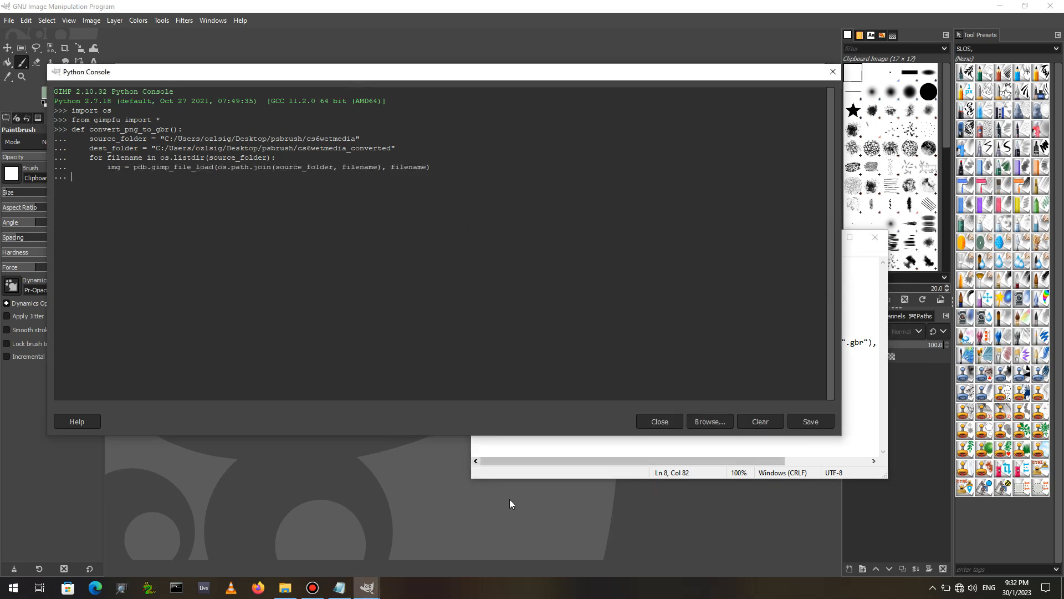
# - Copy the complete pdb.file_gbr_save line, through "filename, 100, filename)", from the script into the Python console
pyautogui.click(533, 468)
pyautogui.moveTo(474, 342); pyautogui.dragTo(878, 344)
pyautogui.hotkey('ctrl', 'c')
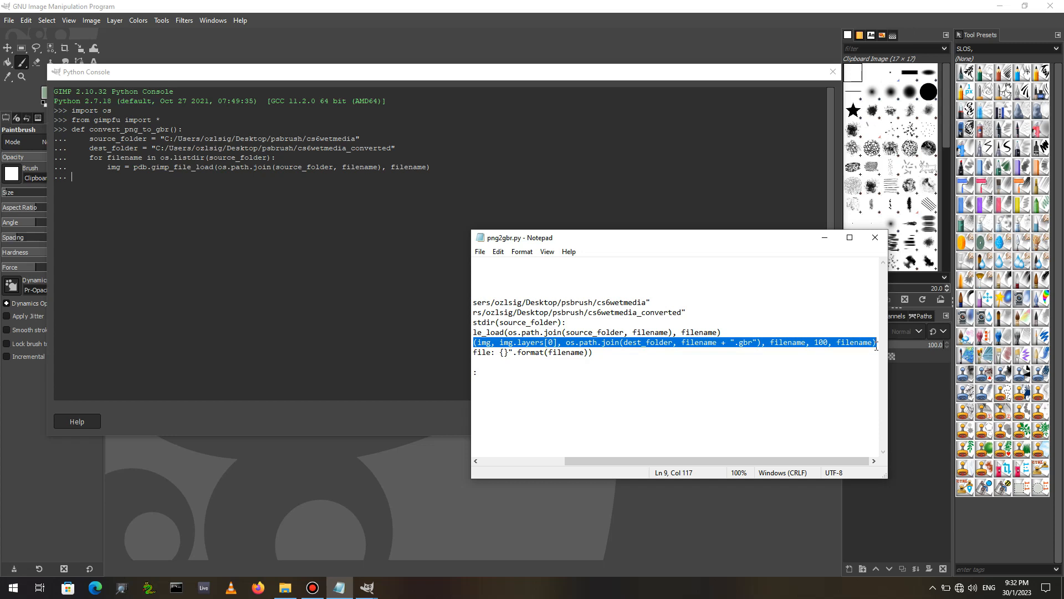
pyautogui.click(321, 76)
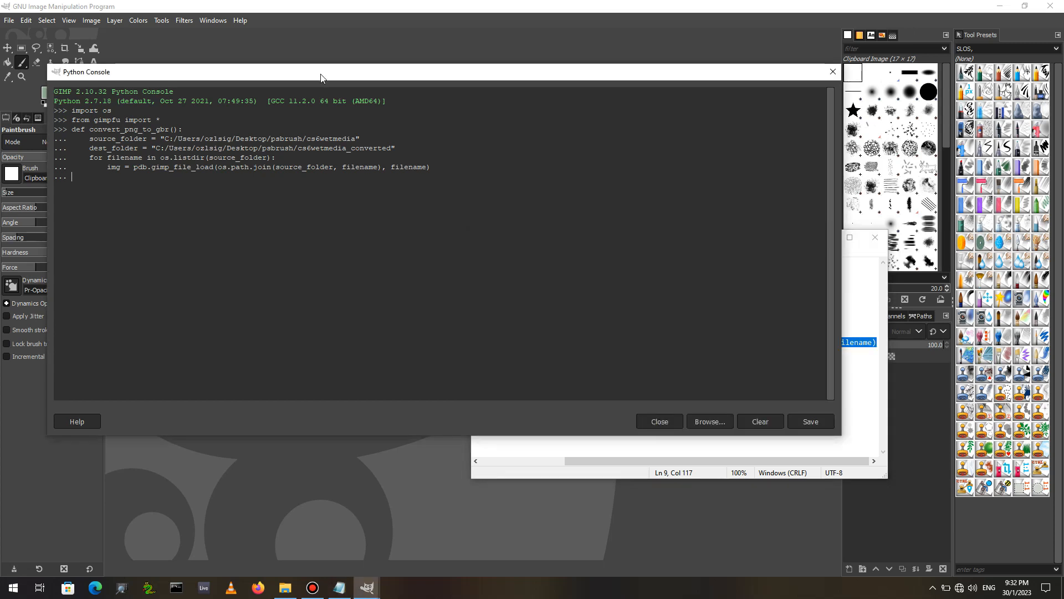
pyautogui.hotkey('ctrl', 'v')
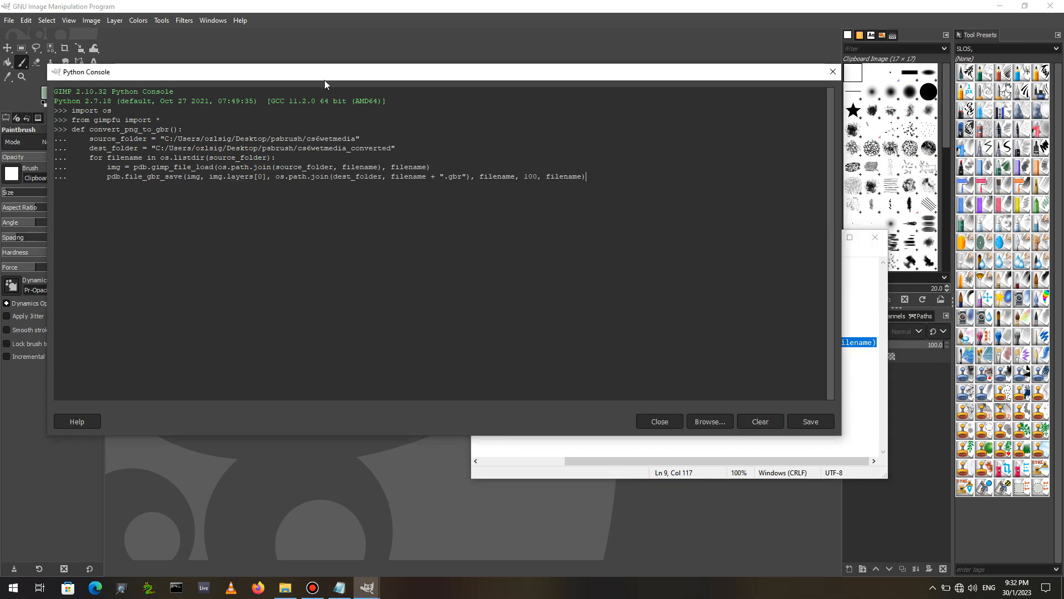
pyautogui.press('Return')
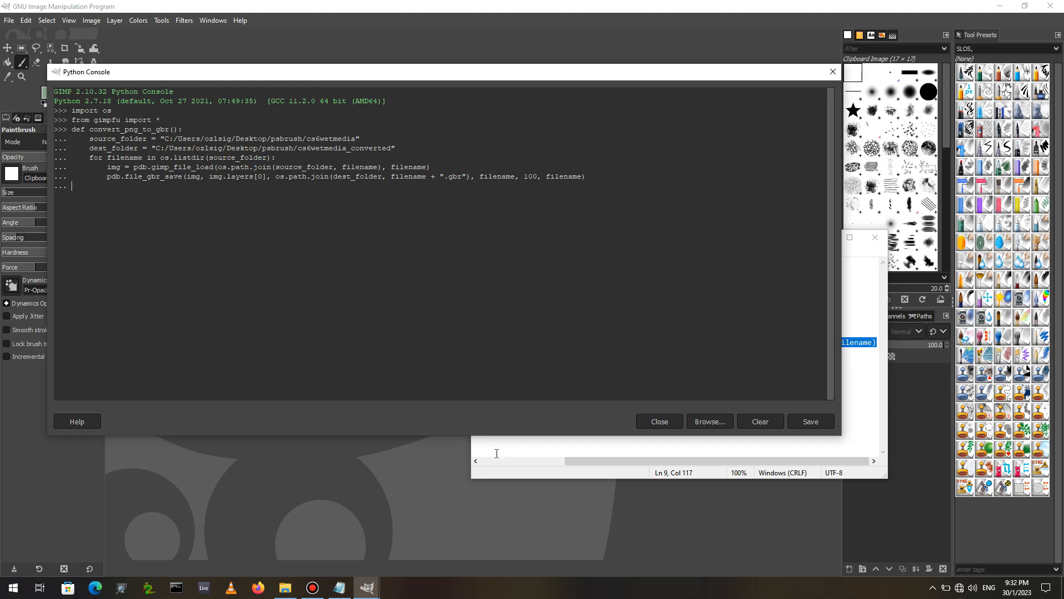
# - Copy the line print("Converted file: {}".format(filename)) with its indentation from the script into the Python console
pyautogui.click(517, 474)
pyautogui.moveTo(572, 462); pyautogui.dragTo(461, 463)
pyautogui.moveTo(474, 354); pyautogui.dragTo(700, 359)
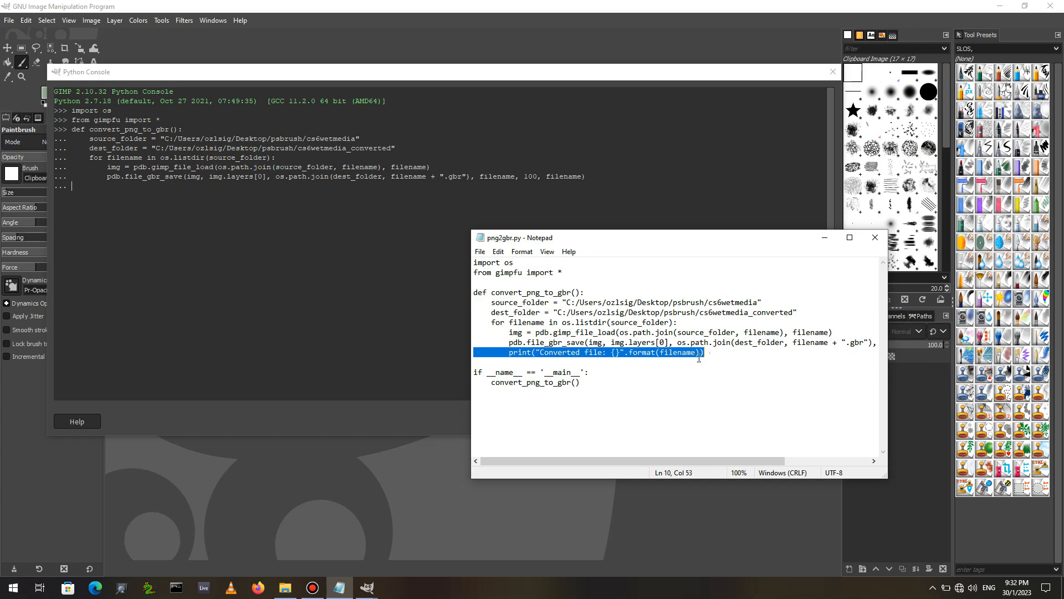
pyautogui.hotkey('ctrl', 'c')
pyautogui.click(254, 77)
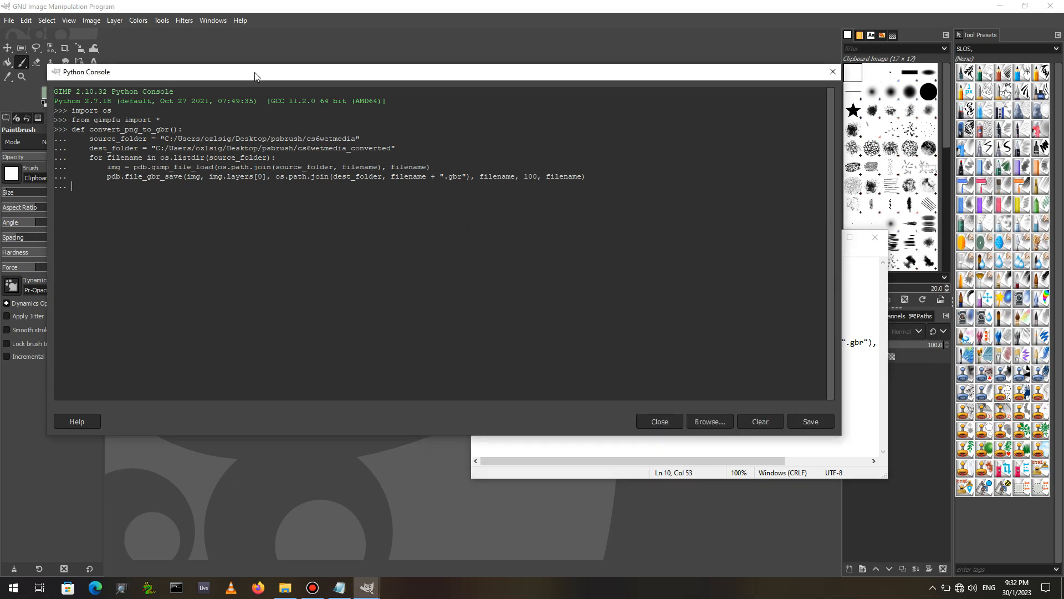
pyautogui.hotkey('ctrl', 'v')
# - End the function definition with a blank line and enter "if __name__ == '__main__':" from the script in the console
pyautogui.click(514, 472)
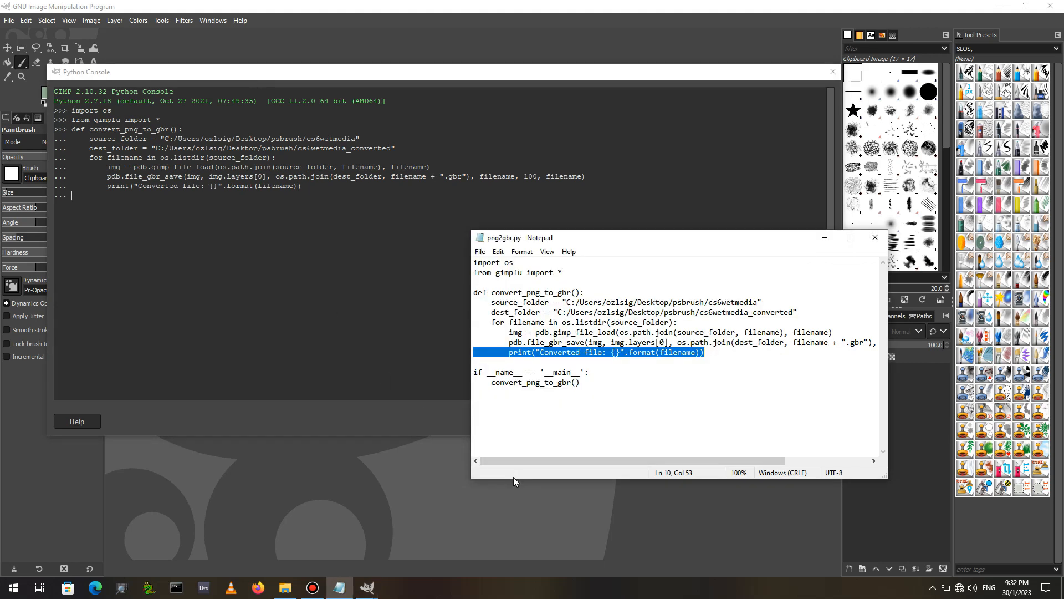
pyautogui.moveTo(474, 372); pyautogui.dragTo(592, 372)
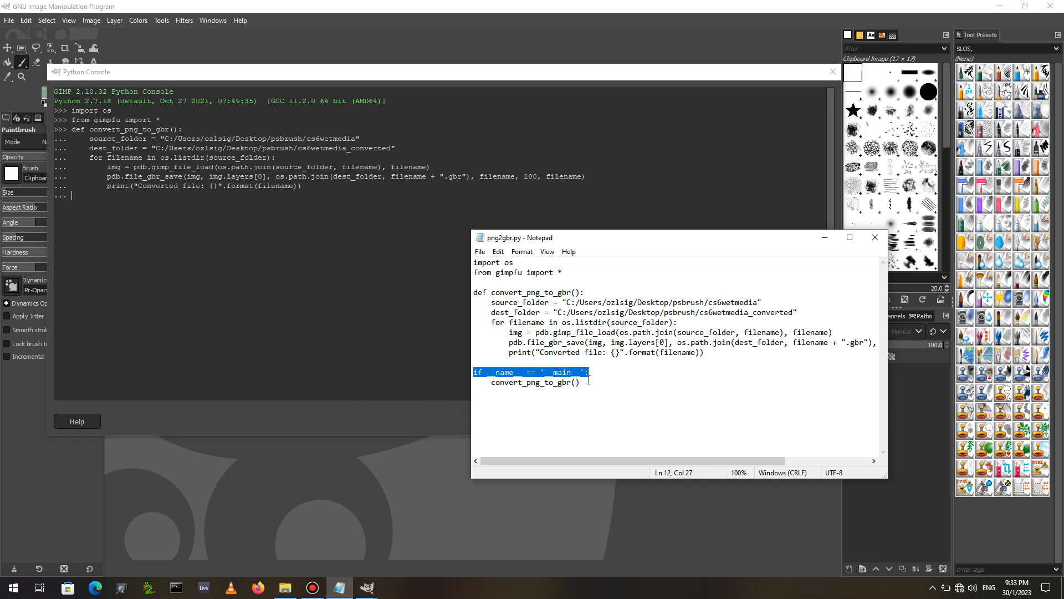
pyautogui.click(343, 72)
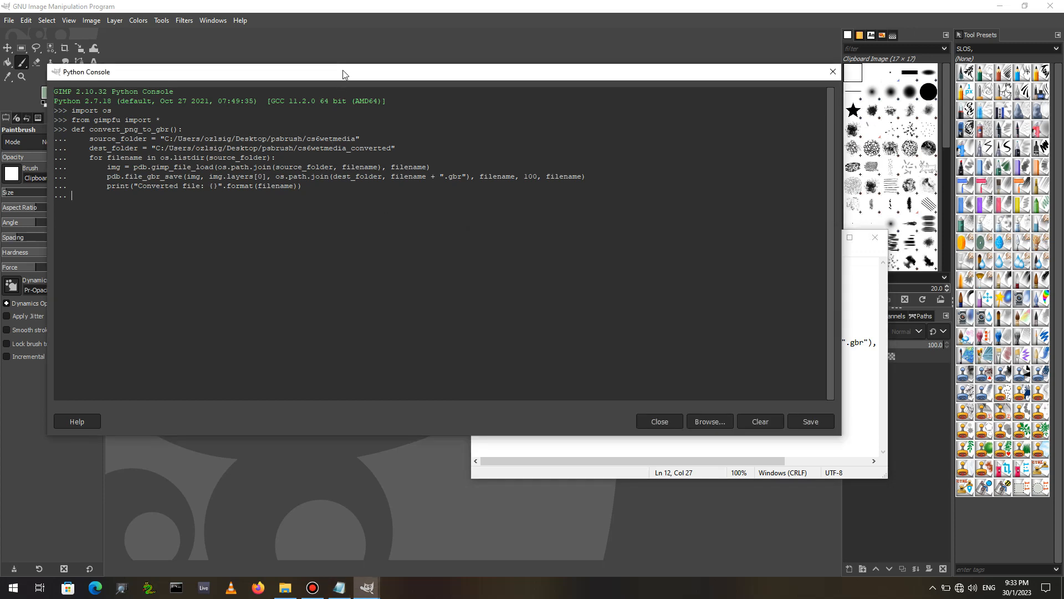
pyautogui.press('Return')
pyautogui.hotkey('ctrl', 'v')
# - Add the indented convert_png_to_gbr() call, run the conversion, and bring up the cs6wetmedia_converted folder in File Explorer
pyautogui.click(501, 474)
pyautogui.moveTo(475, 382); pyautogui.dragTo(585, 384)
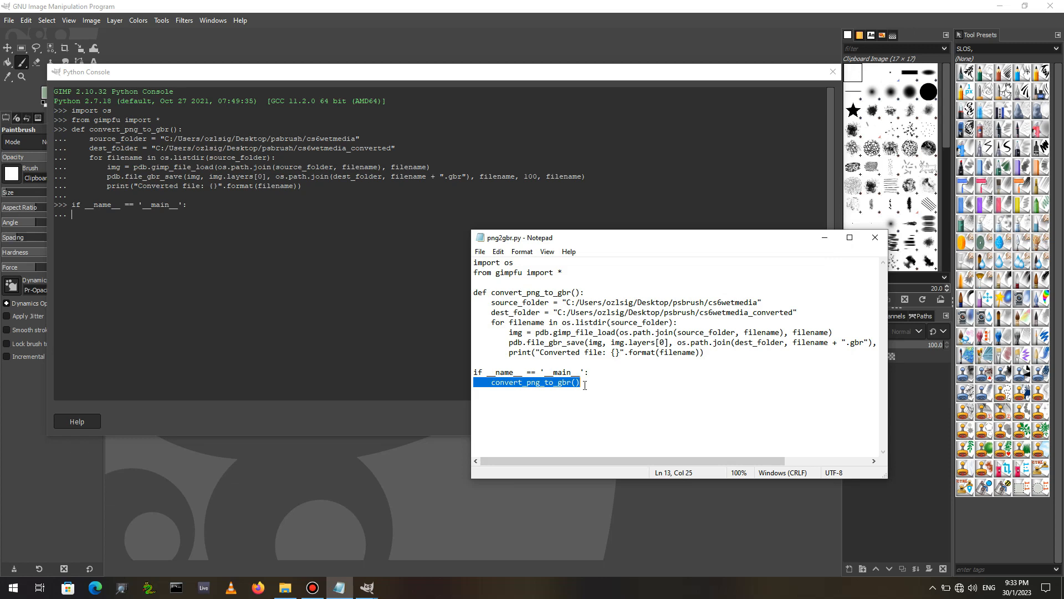
pyautogui.click(356, 77)
pyautogui.hotkey('ctrl', 'v')
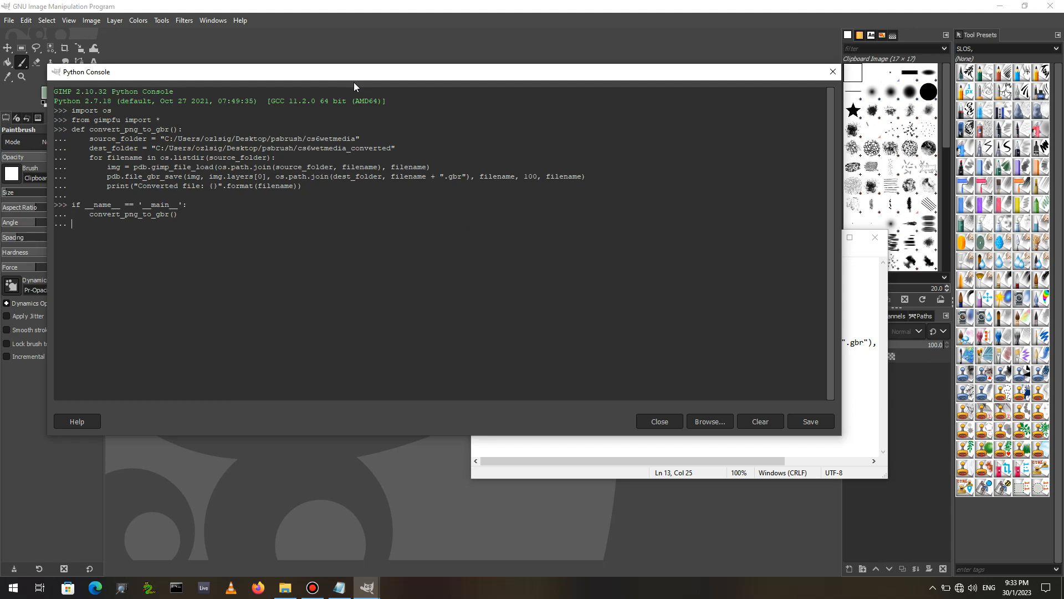
pyautogui.press('Return')
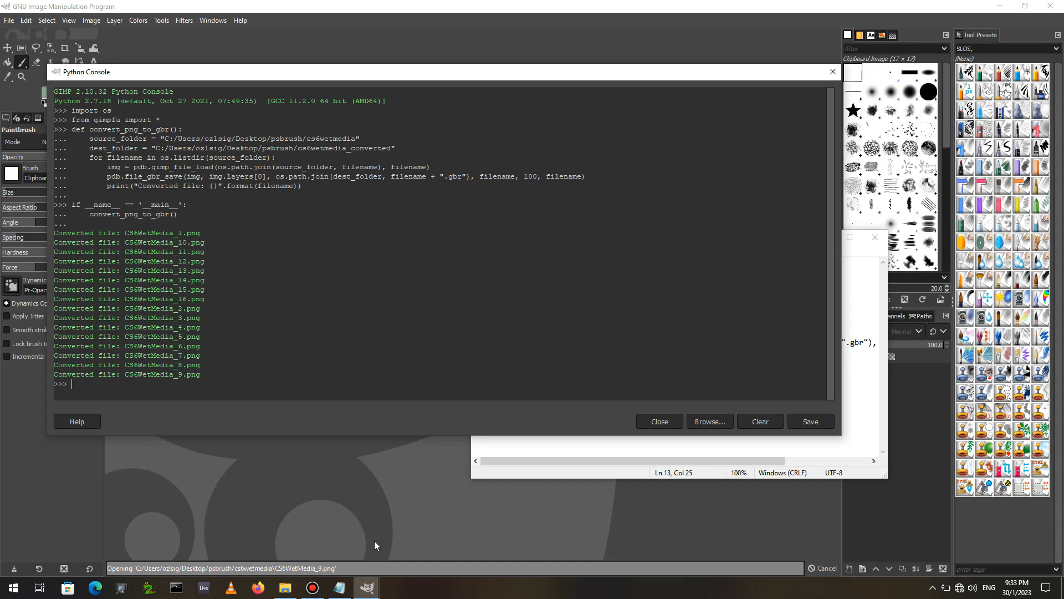
pyautogui.click(286, 589)
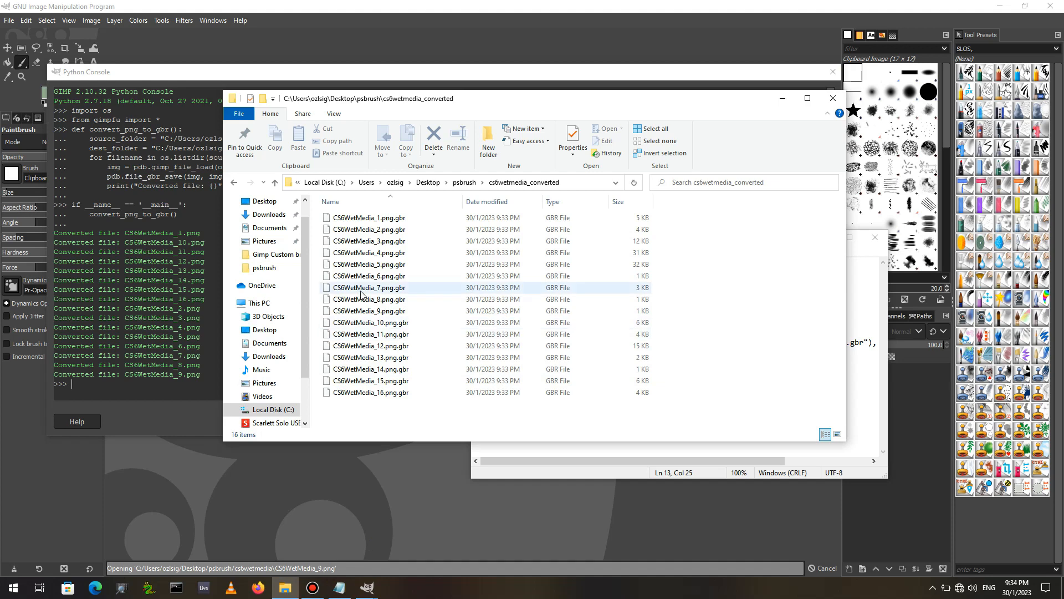